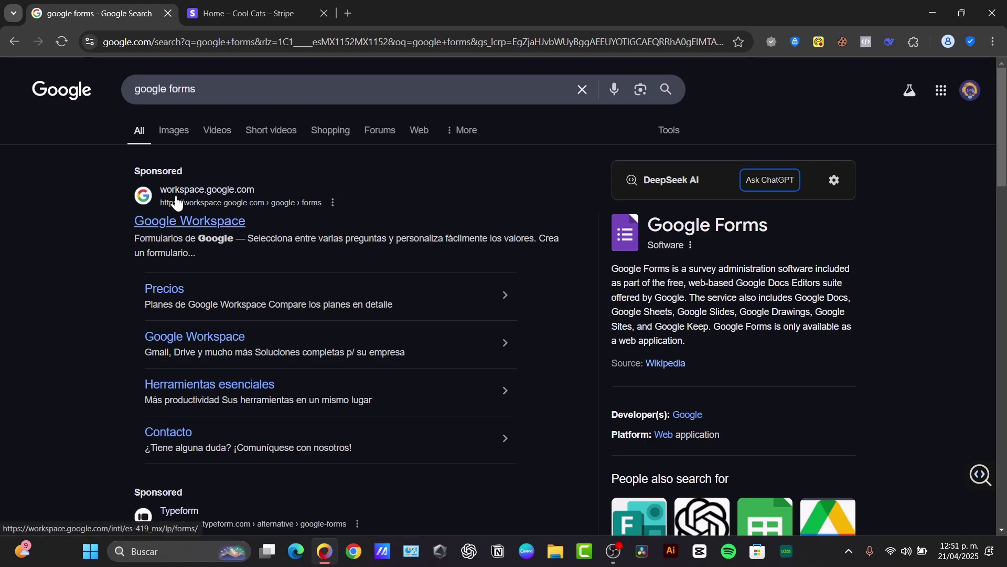
# Step: Scroll the 'google forms' search results down to the 'Google Forms: Sign-in' link
pyautogui.scroll(-3, 292, 418)
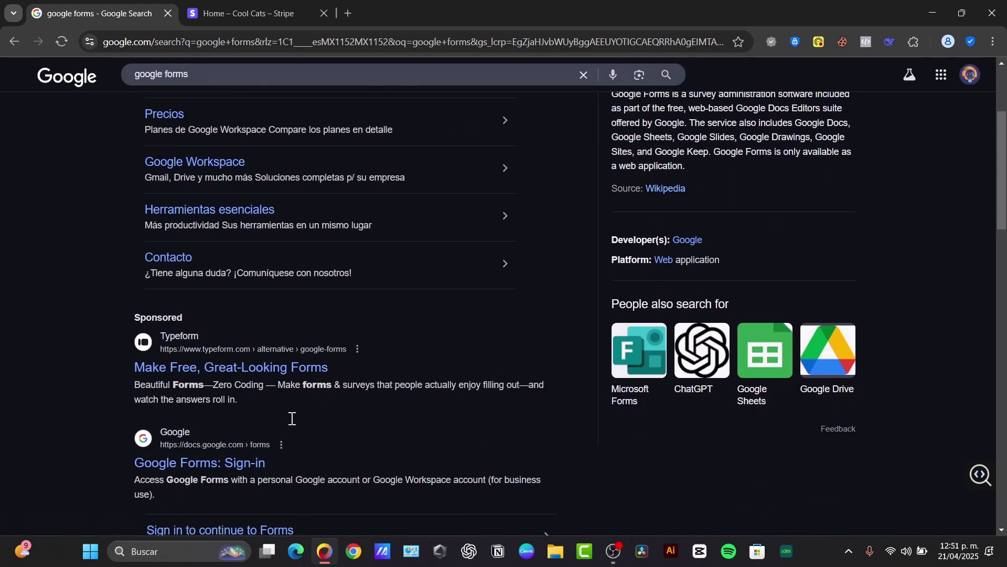
# Step: Open the 'Google Forms: Sign-in' result to reach the Forms home page
pyautogui.click(225, 441)
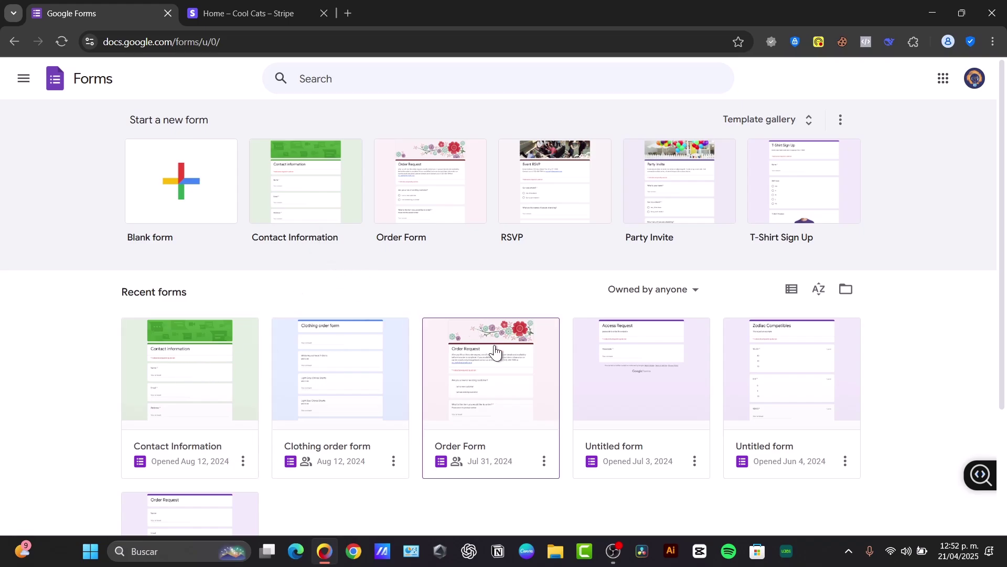
# Step: Open the Order Form and look through its Order Request questions
pyautogui.click(535, 361)
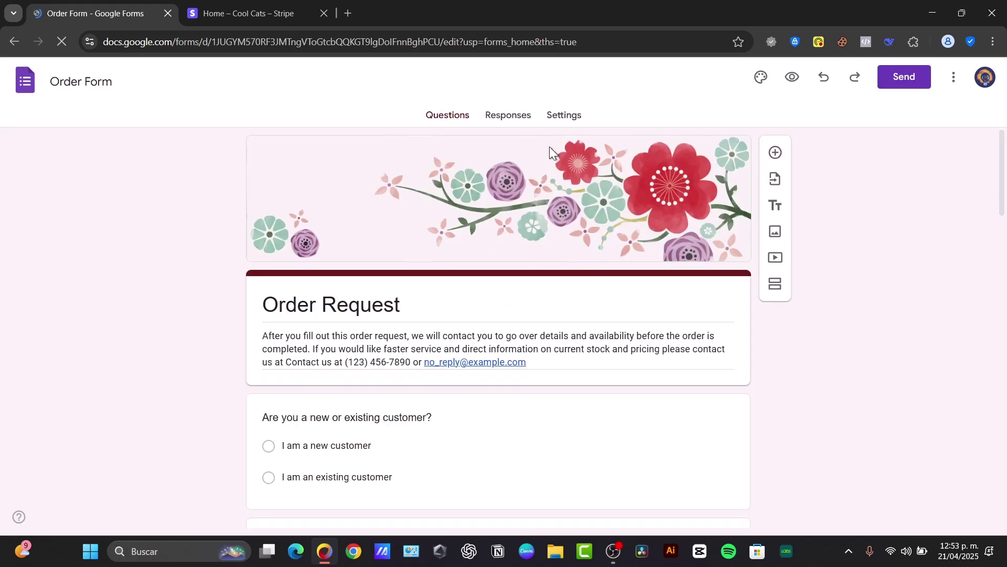
pyautogui.scroll(-15, 720, 273)
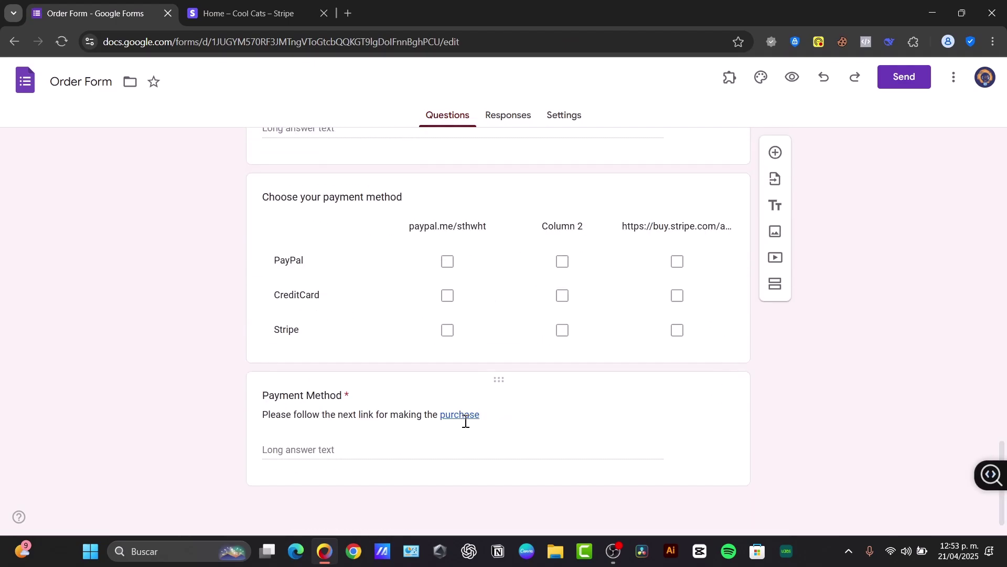
pyautogui.scroll(6, 550, 423)
# Step: Bring up the form's three-dot More options menu
pyautogui.click(951, 79)
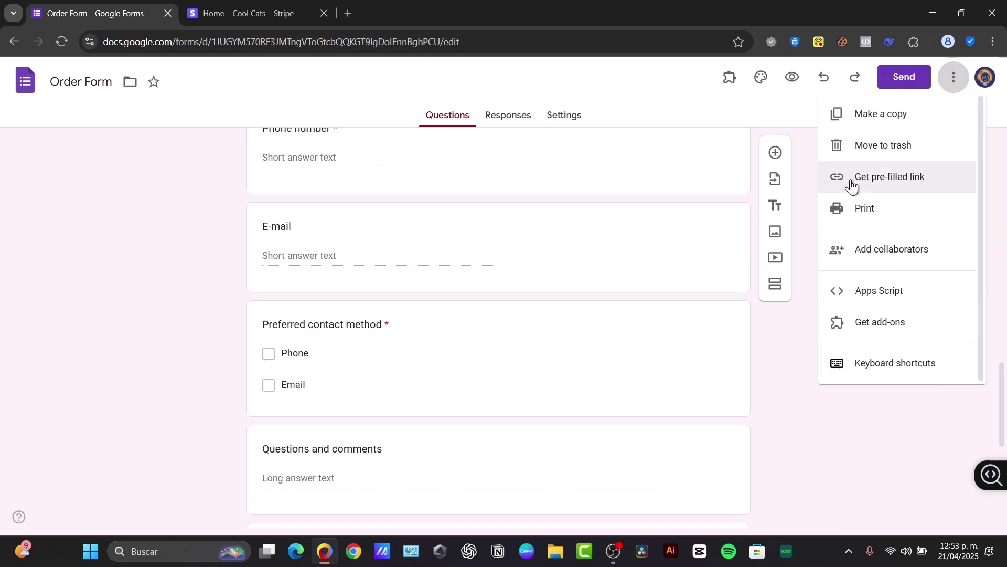
pyautogui.scroll(10, 742, 371)
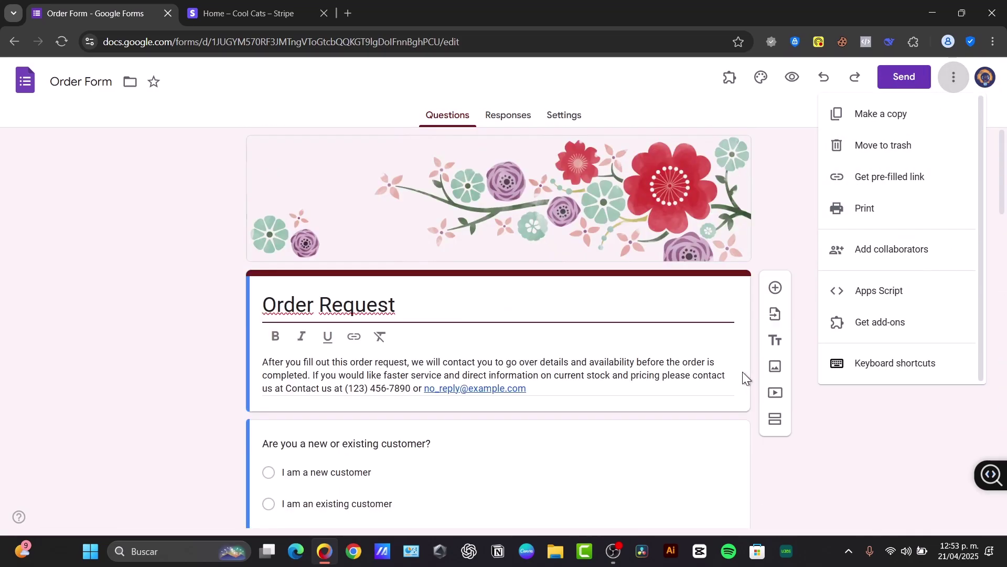
pyautogui.click(779, 196)
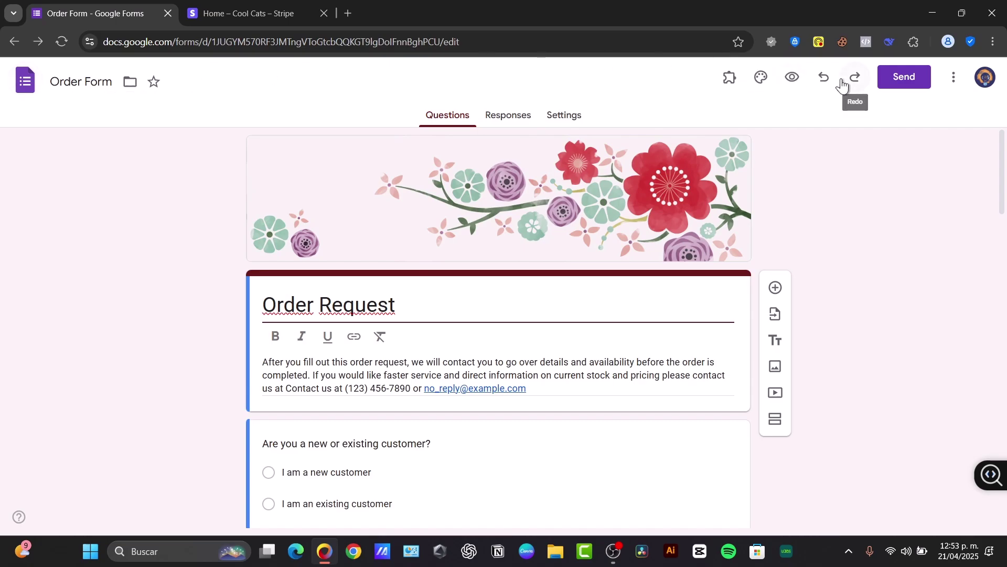
pyautogui.click(954, 77)
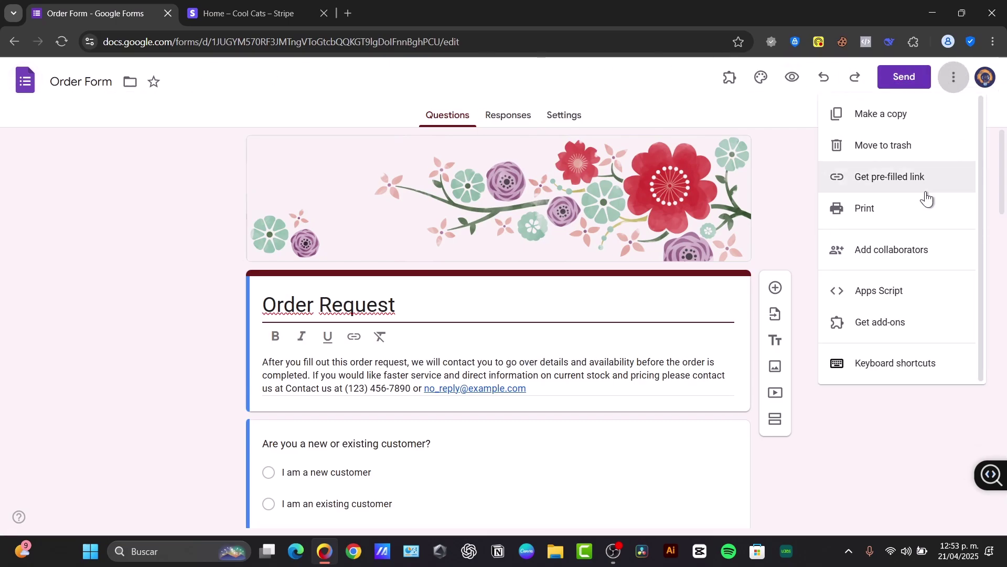
# Step: Search the Workspace Marketplace for 'Payable Forms' and open its add-on listing
pyautogui.click(869, 324)
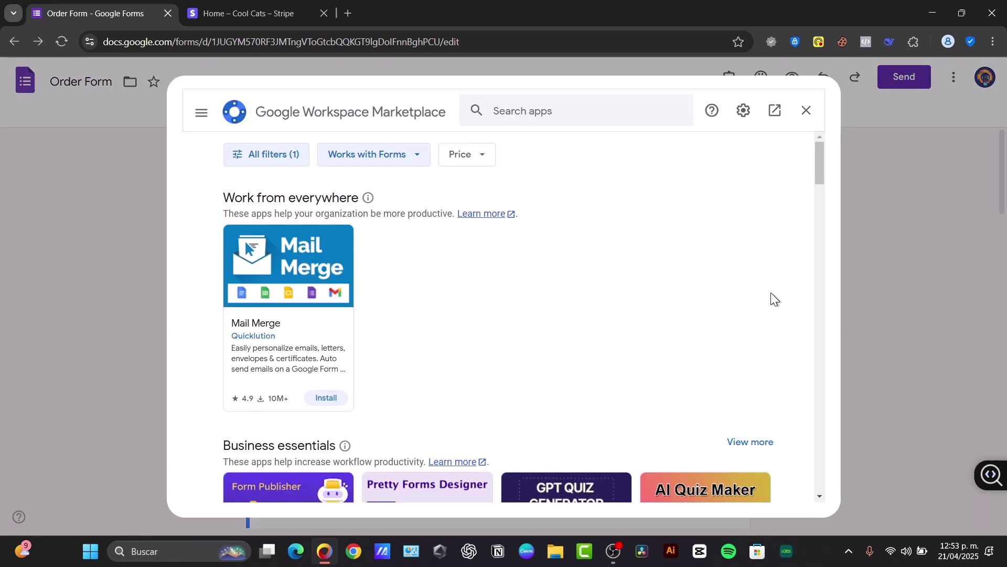
pyautogui.click(555, 115)
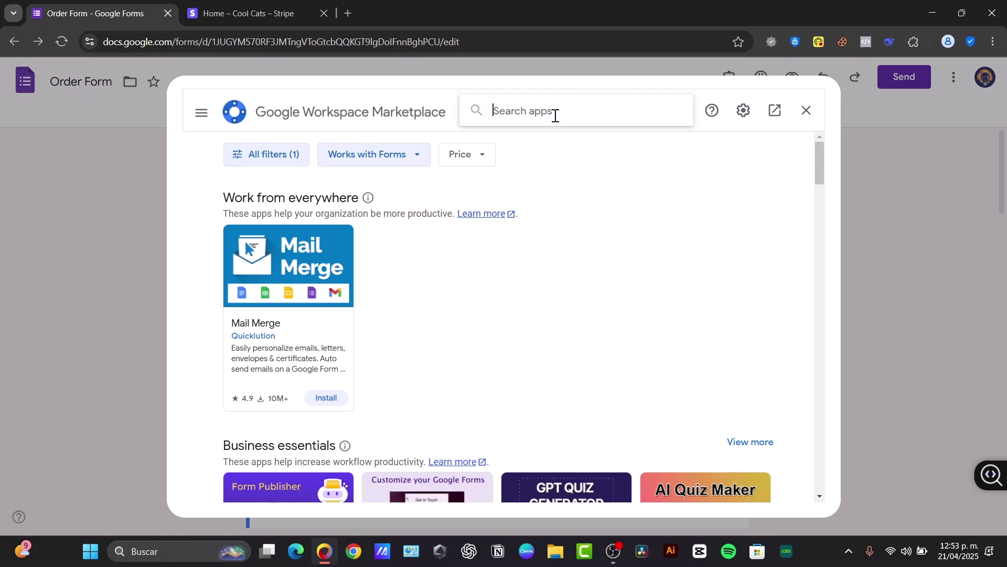
pyautogui.write('payabl')
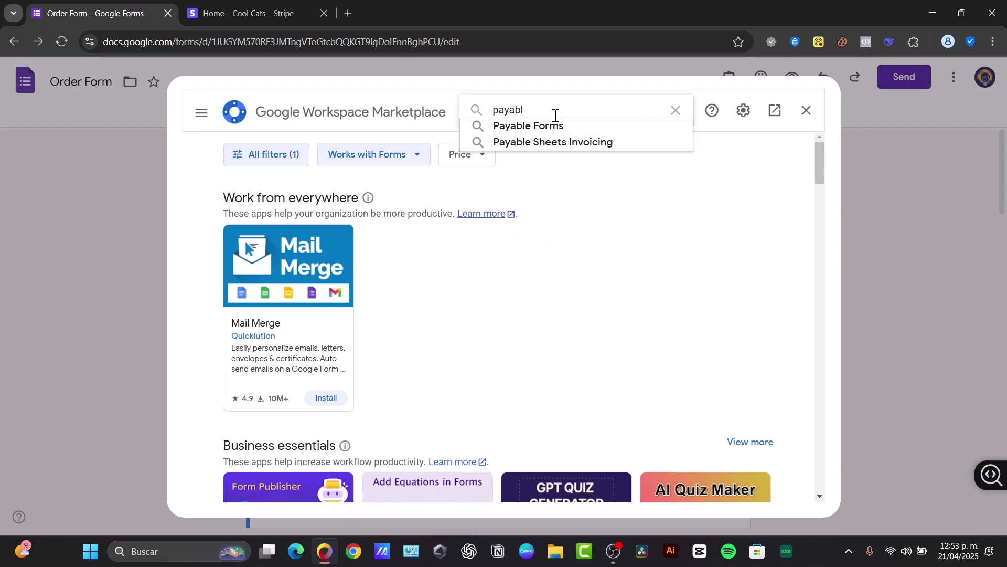
pyautogui.click(561, 125)
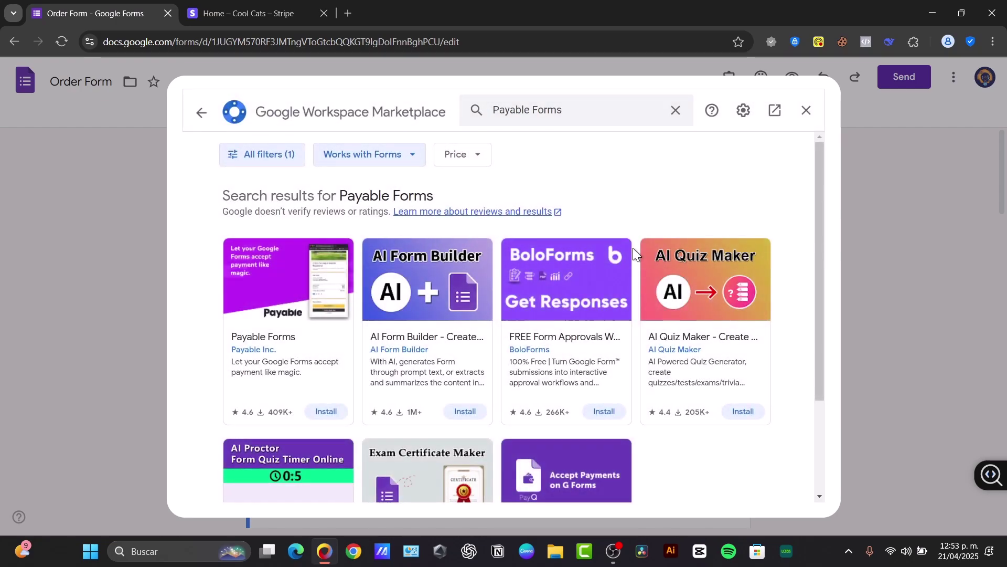
pyautogui.click(310, 346)
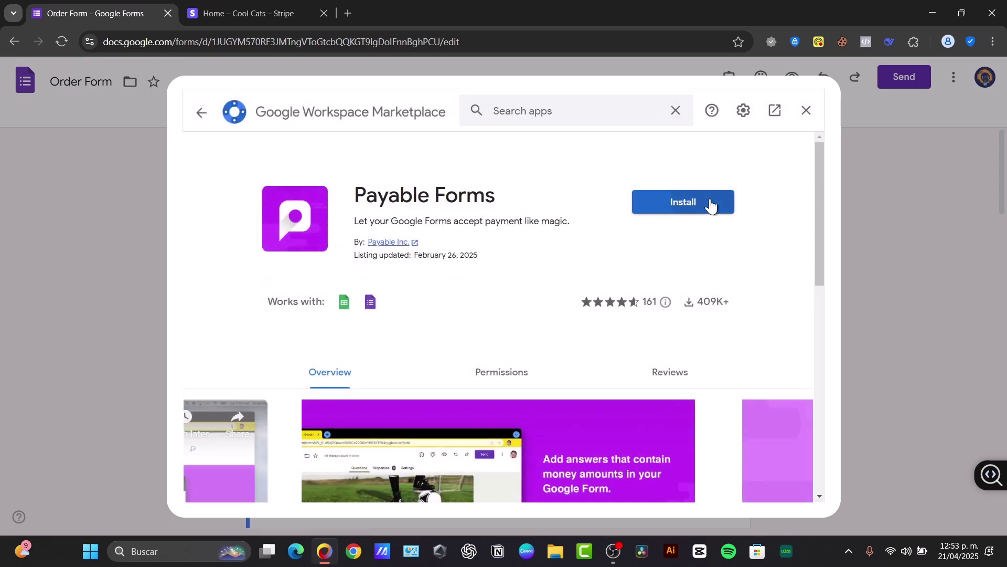
# Step: Install Payable Forms, signing in with the Google account and allowing its permissions
pyautogui.click(708, 203)
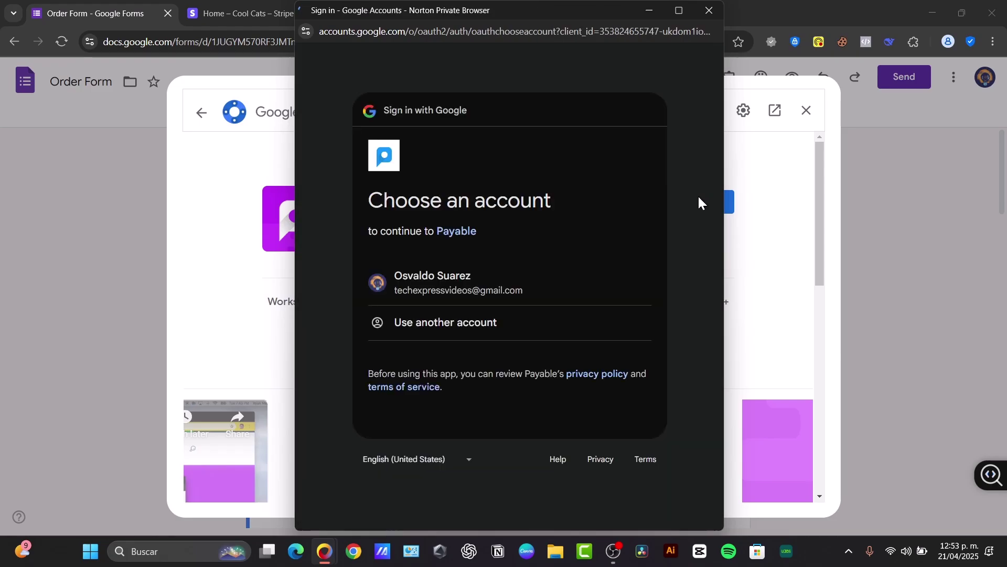
pyautogui.click(505, 284)
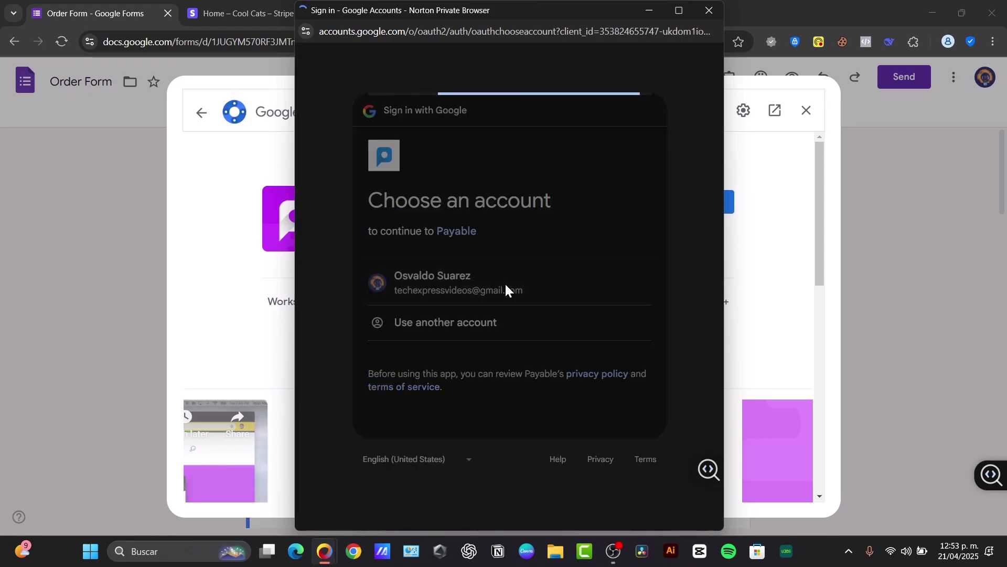
pyautogui.click(585, 409)
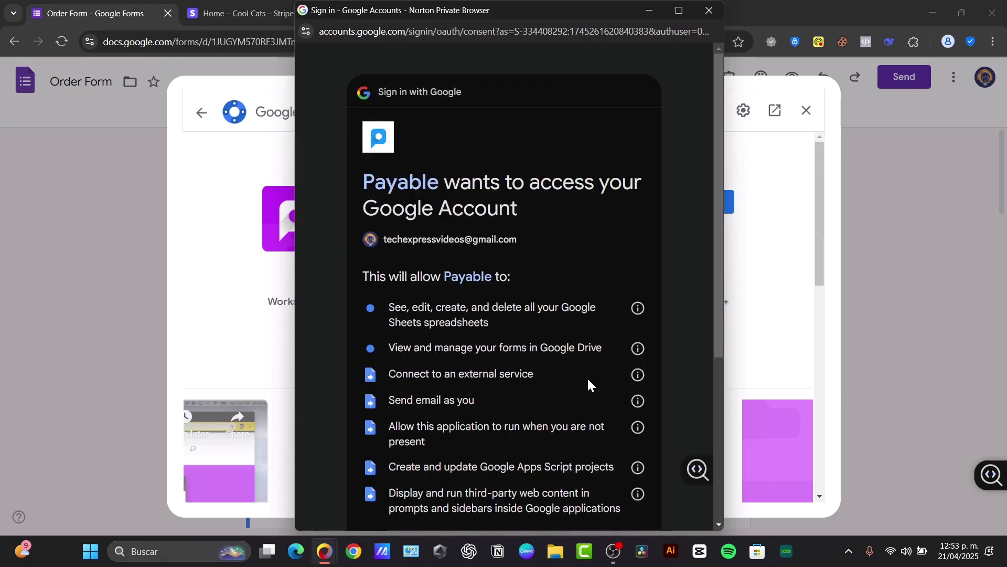
pyautogui.scroll(-5, 566, 403)
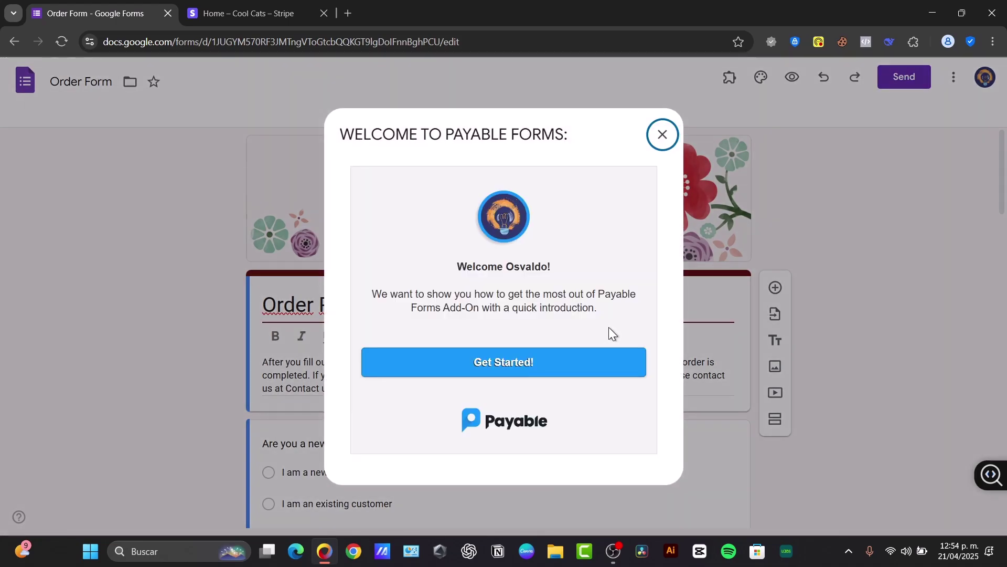
# Step: Go through the Payable Forms welcome, accepting the language, country and MXN currency settings
pyautogui.click(542, 368)
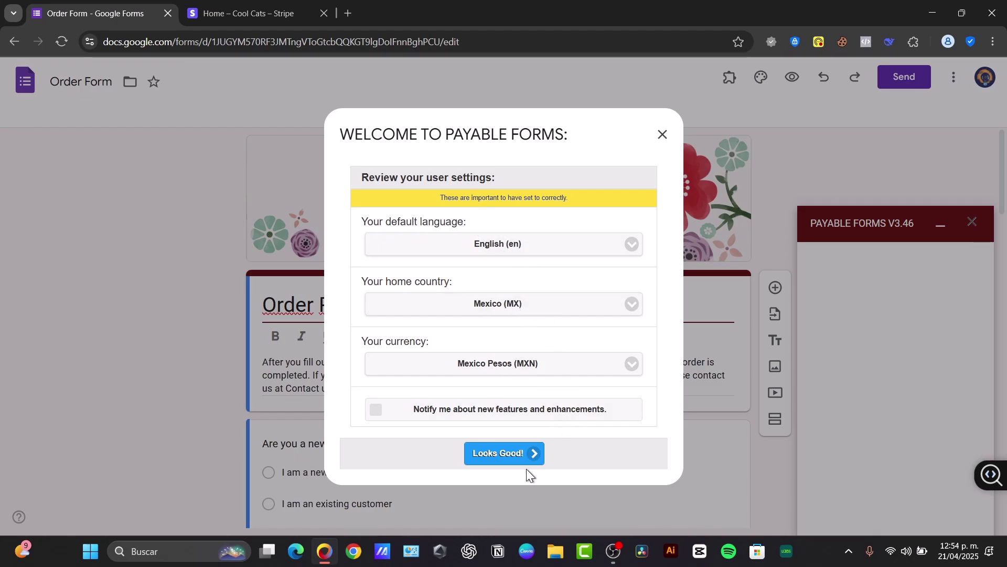
pyautogui.click(513, 455)
pyautogui.scroll(-1, 545, 317)
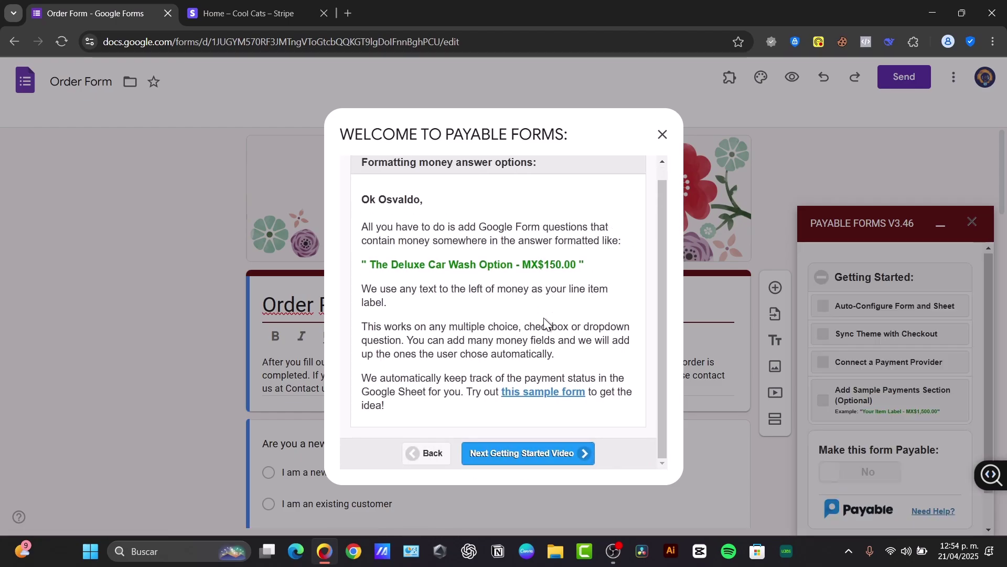
pyautogui.click(551, 465)
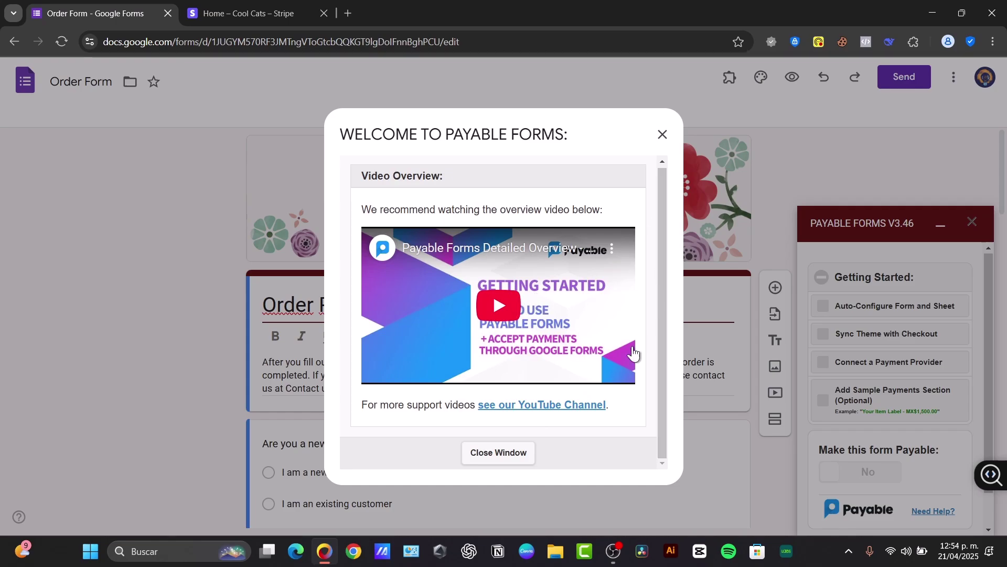
pyautogui.click(520, 453)
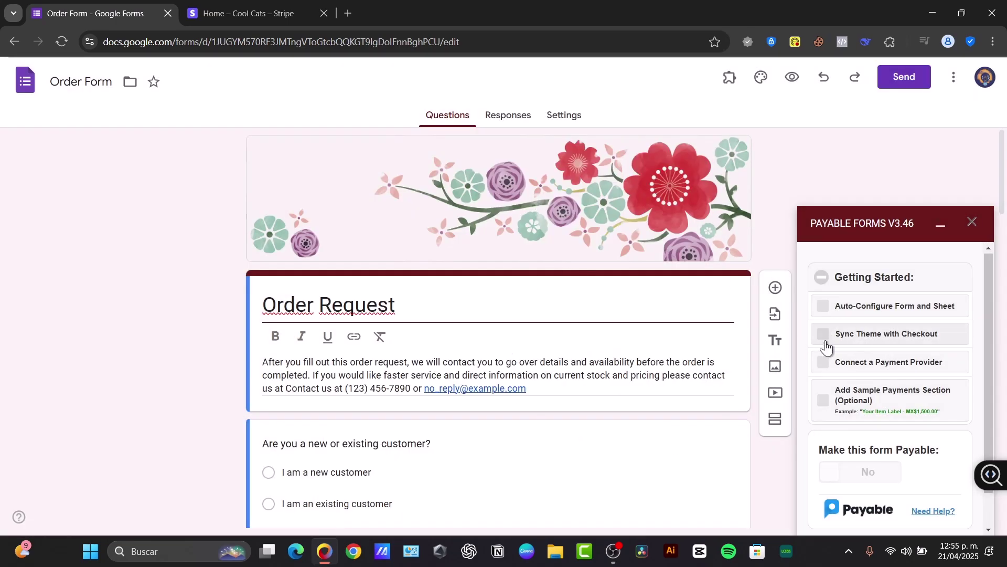
# Step: Auto-configure the form and response sheet, then open the linked 'Order Request (Responses)' sheet
pyautogui.scroll(-3, 744, 404)
pyautogui.click(906, 313)
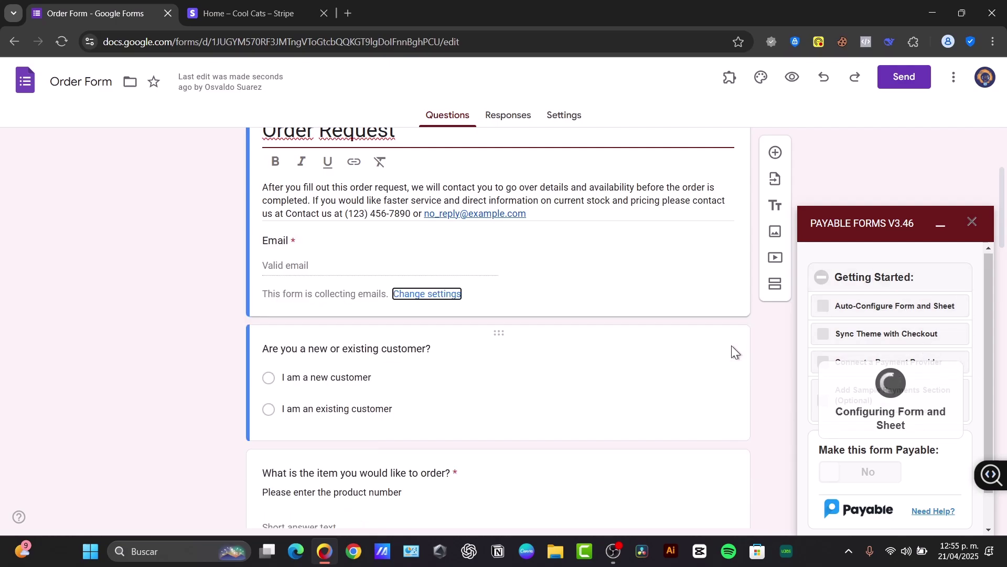
pyautogui.scroll(3, 564, 378)
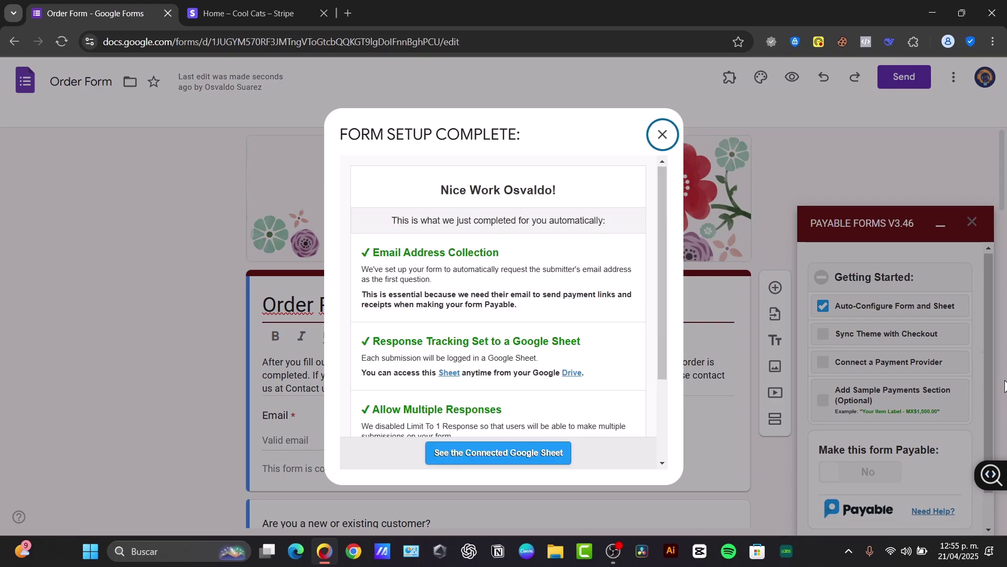
pyautogui.scroll(-3, 624, 336)
pyautogui.click(533, 459)
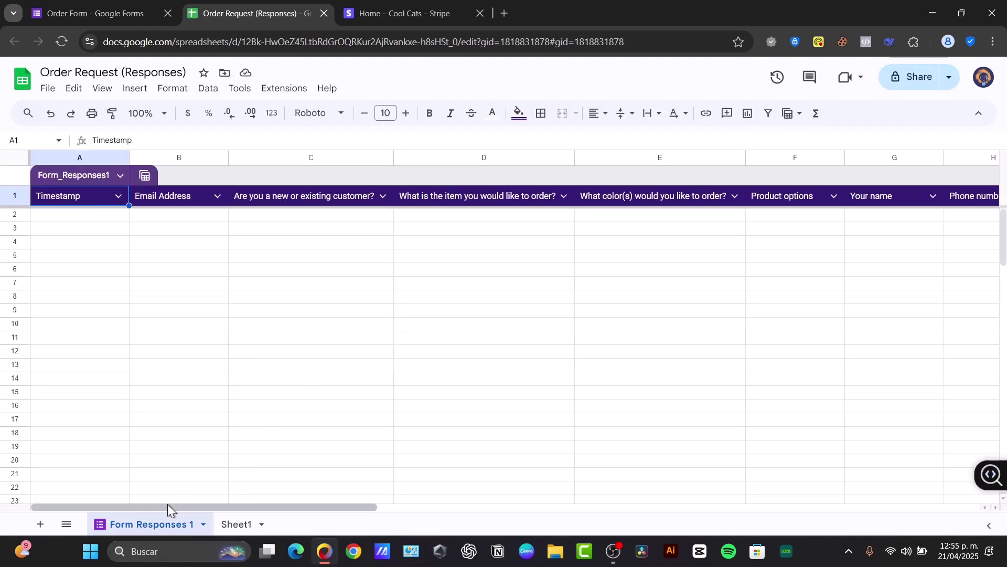
# Step: Review the Form Responses 1 columns, including payment method, then return to the Order Form
pyautogui.moveTo(165, 505); pyautogui.dragTo(96, 452)
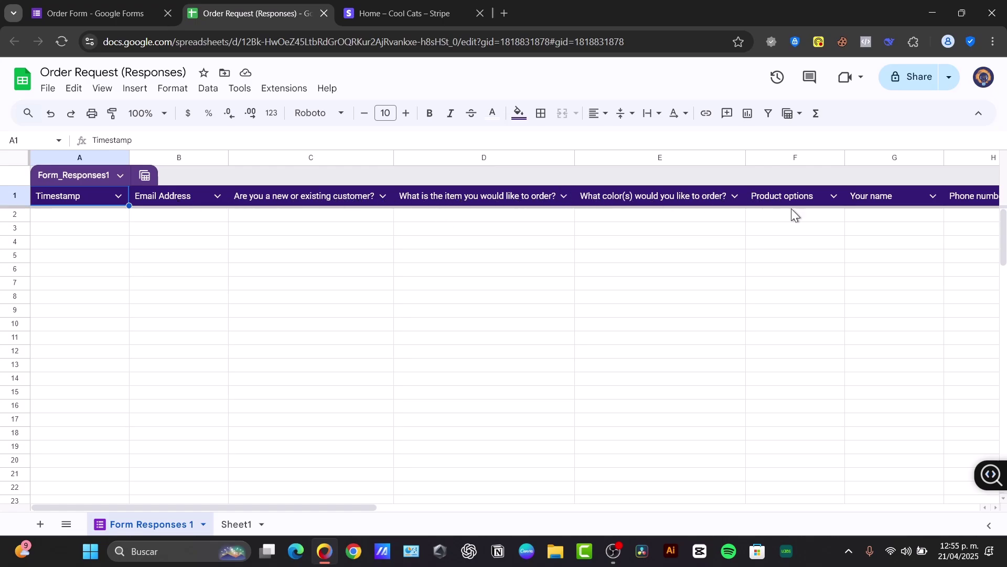
pyautogui.hscroll(5, 189, 507)
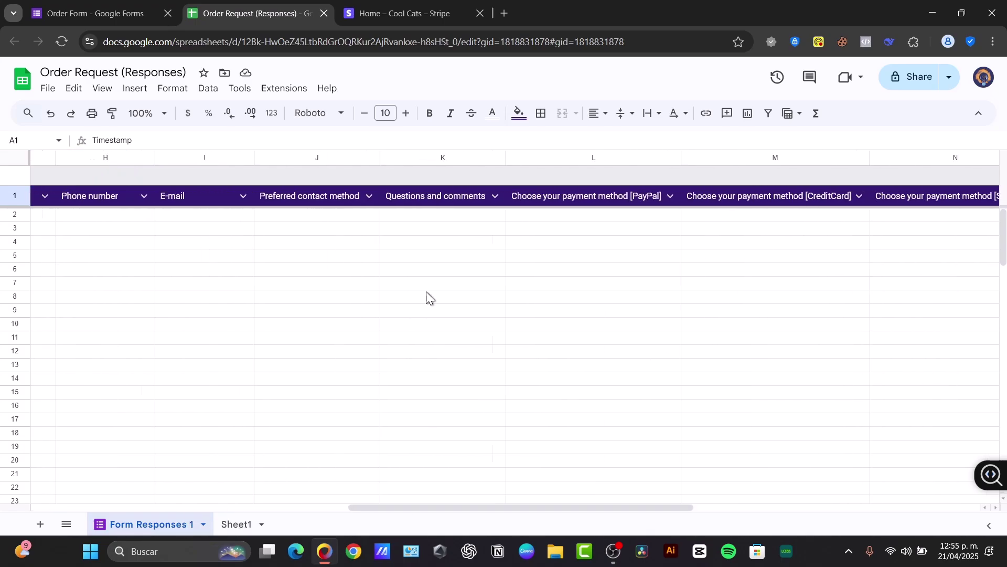
pyautogui.click(131, 5)
# Step: Match the Payable checkout's look to the Order Form theme with Sync Theme with Checkout
pyautogui.scroll(-15, 530, 255)
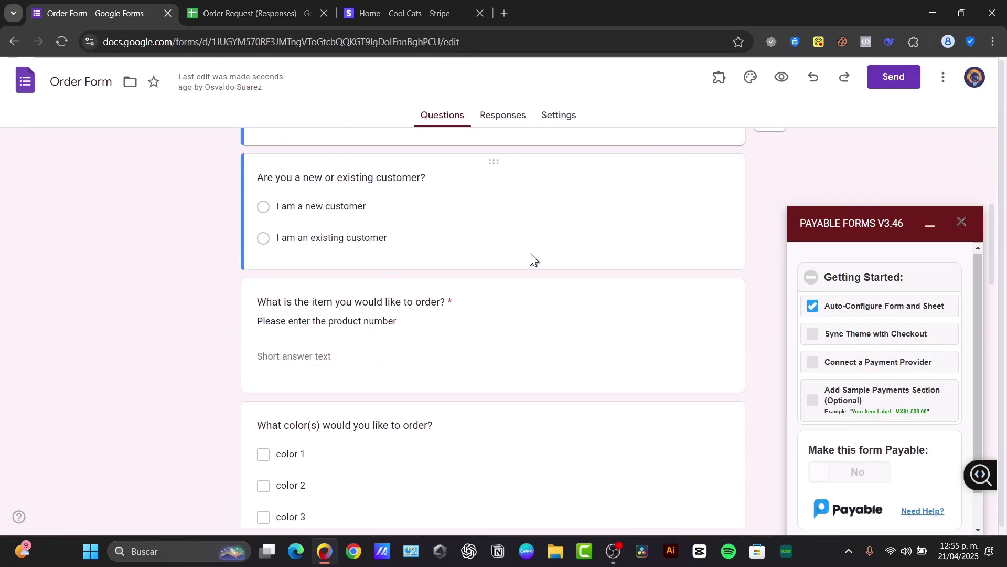
pyautogui.scroll(-10, 527, 257)
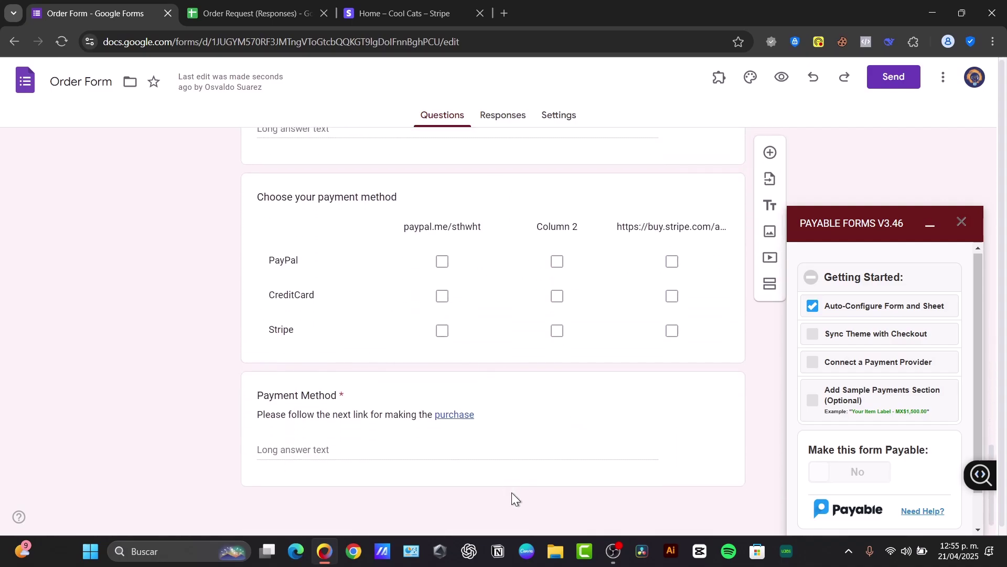
pyautogui.click(864, 341)
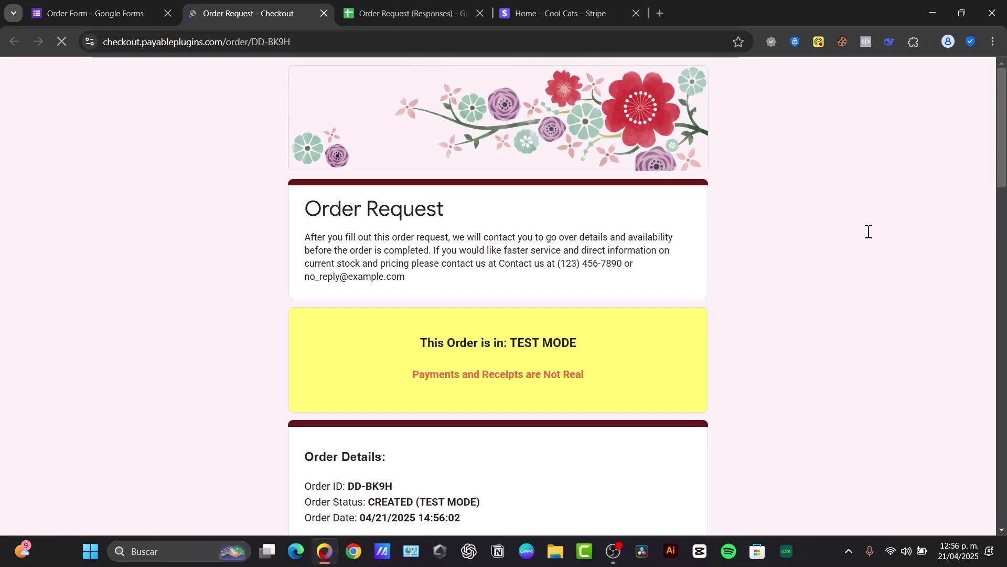
# Step: Pay the $261.40 test checkout using the copied sandbox MasterCard test card number
pyautogui.scroll(-3, 532, 188)
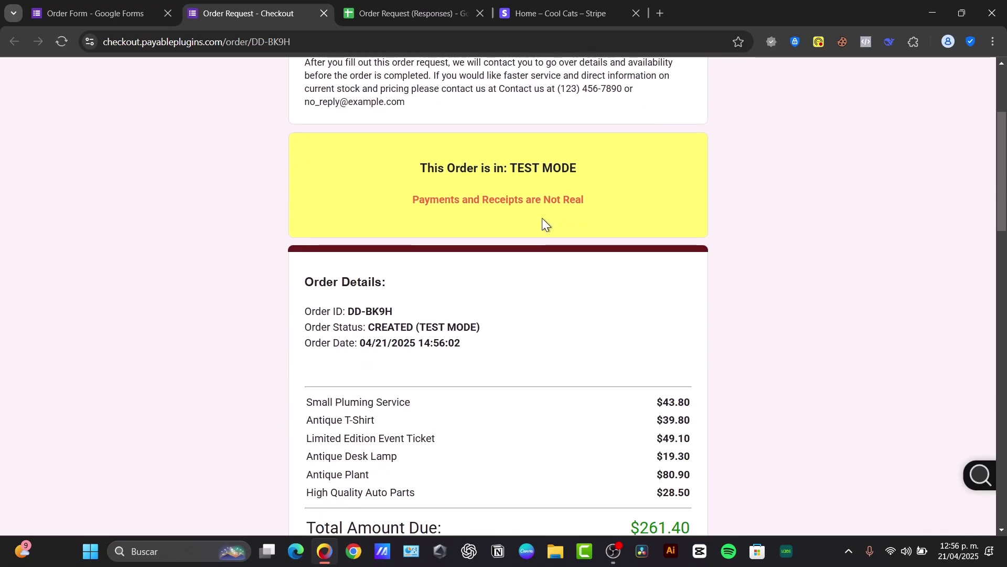
pyautogui.scroll(-3, 540, 193)
pyautogui.scroll(3, 646, 239)
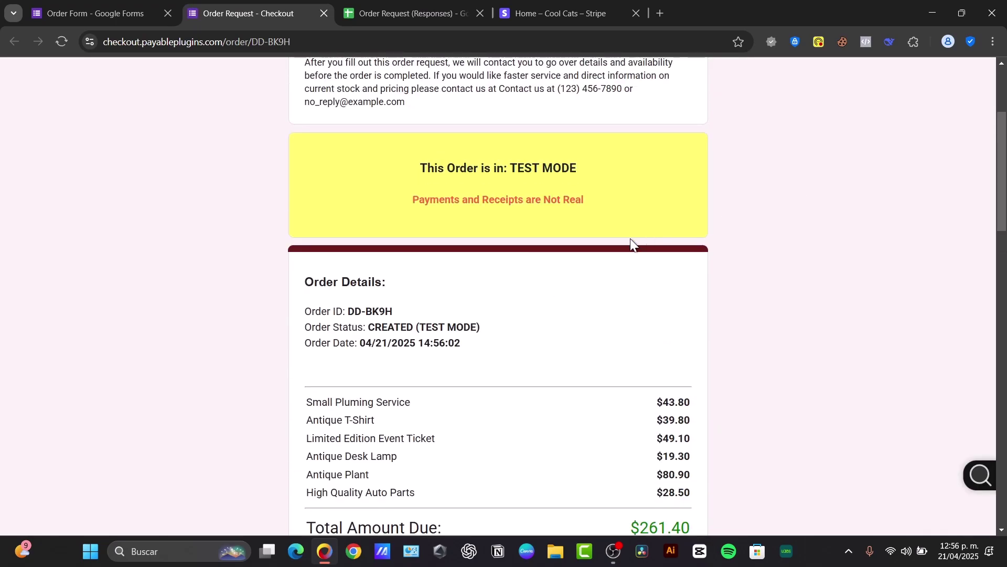
pyautogui.scroll(-3, 578, 204)
pyautogui.scroll(-6, 646, 304)
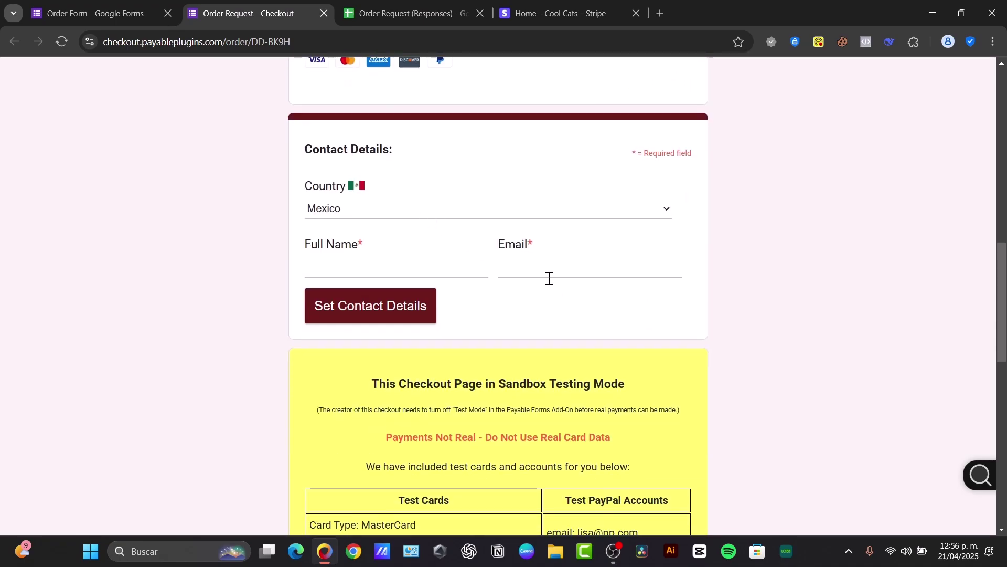
pyautogui.scroll(-3, 551, 278)
pyautogui.scroll(-6, 671, 357)
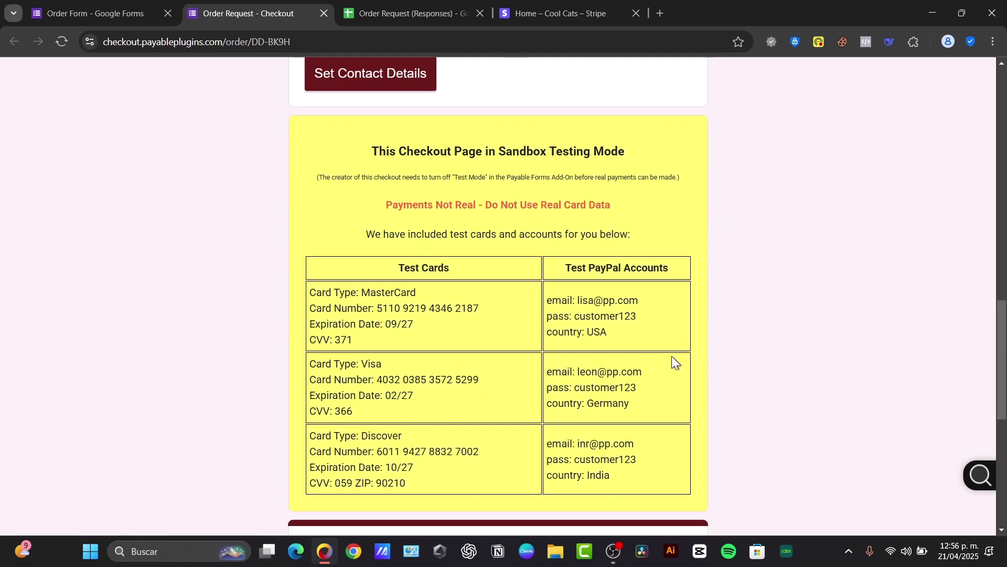
pyautogui.scroll(-2, 664, 364)
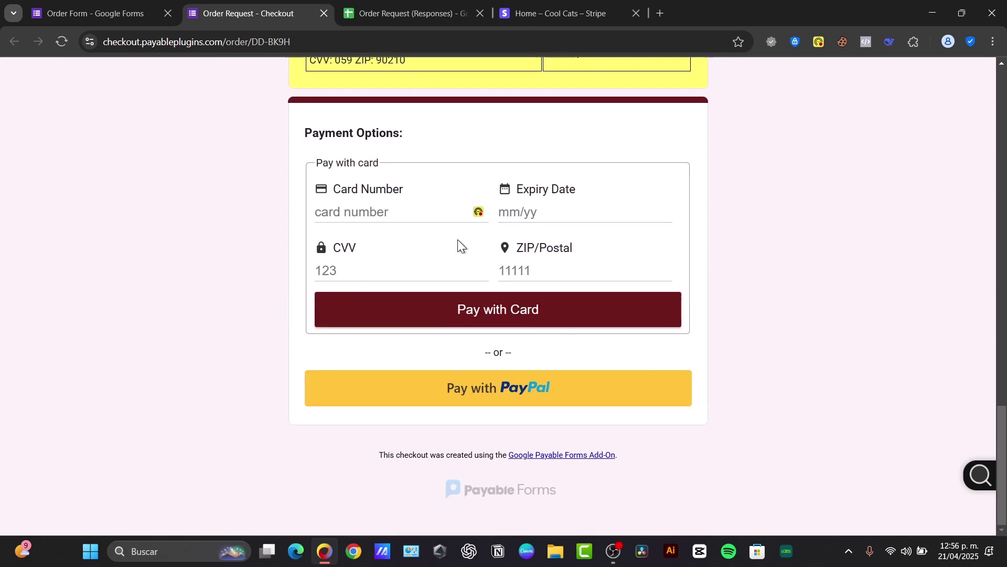
pyautogui.click(462, 270)
pyautogui.scroll(3, 593, 269)
pyautogui.scroll(3, 594, 270)
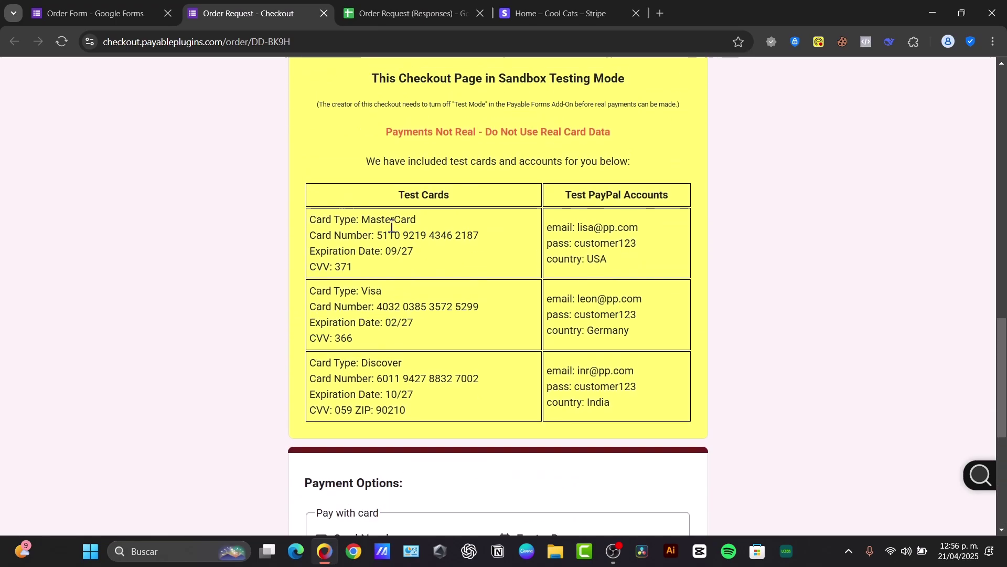
pyautogui.moveTo(374, 232); pyautogui.dragTo(473, 233)
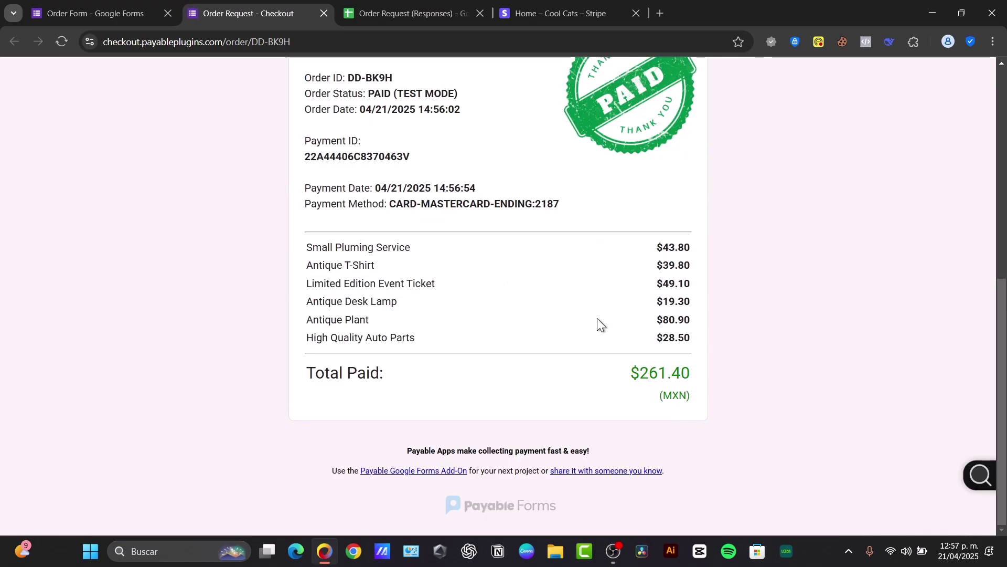
# Step: Review the paid order receipt and return to the Order Form editor
pyautogui.scroll(7, 597, 320)
pyautogui.scroll(1, 597, 320)
pyautogui.scroll(-7, 597, 320)
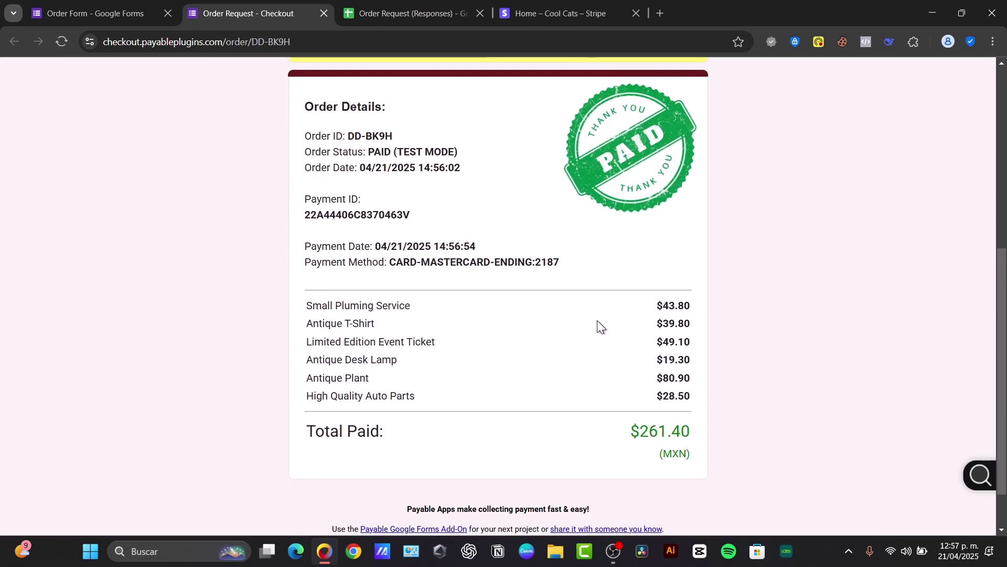
pyautogui.scroll(-1, 597, 321)
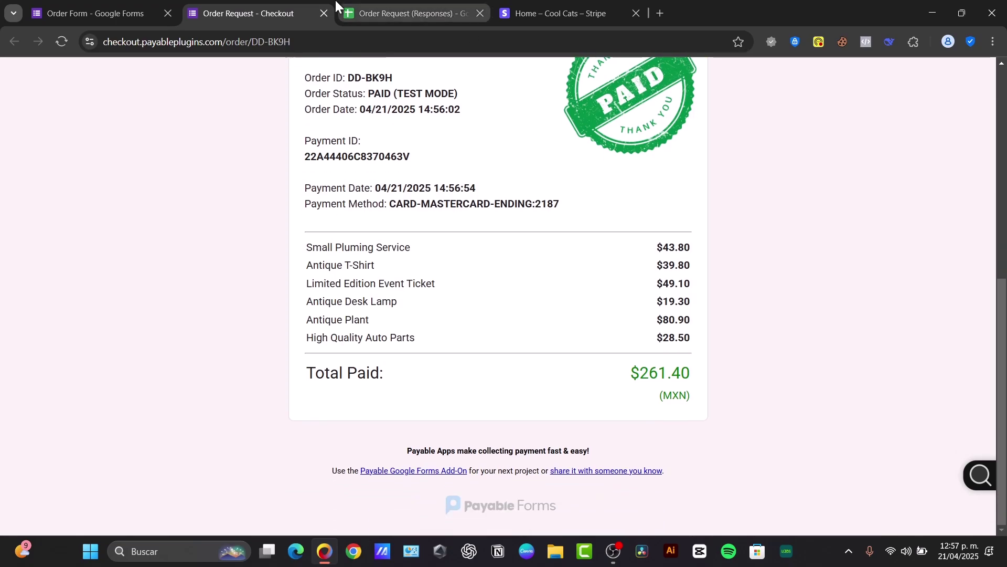
pyautogui.click(149, 17)
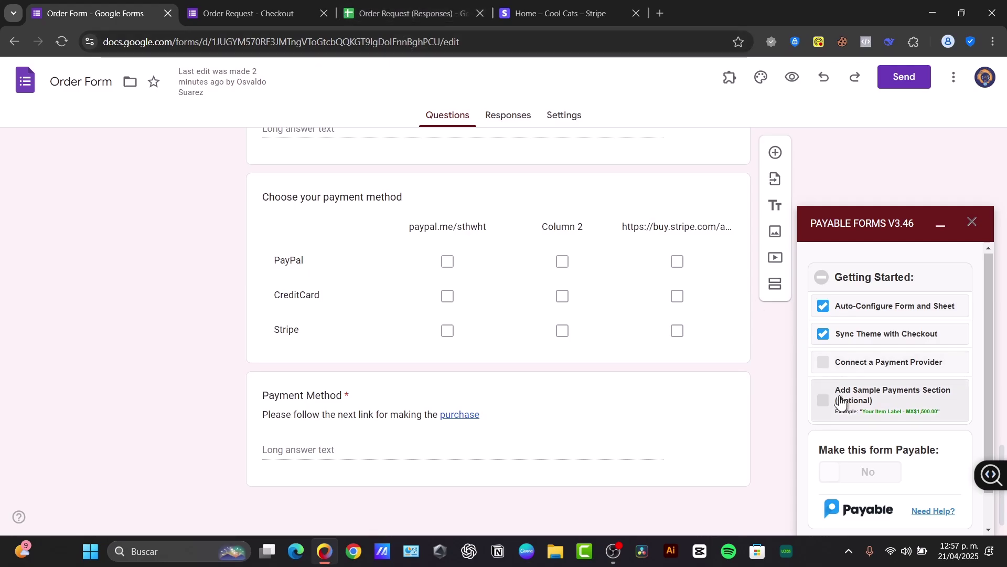
# Step: Choose Stripe as payment provider and connect the Cool Cats Stripe account to Payable
pyautogui.click(833, 367)
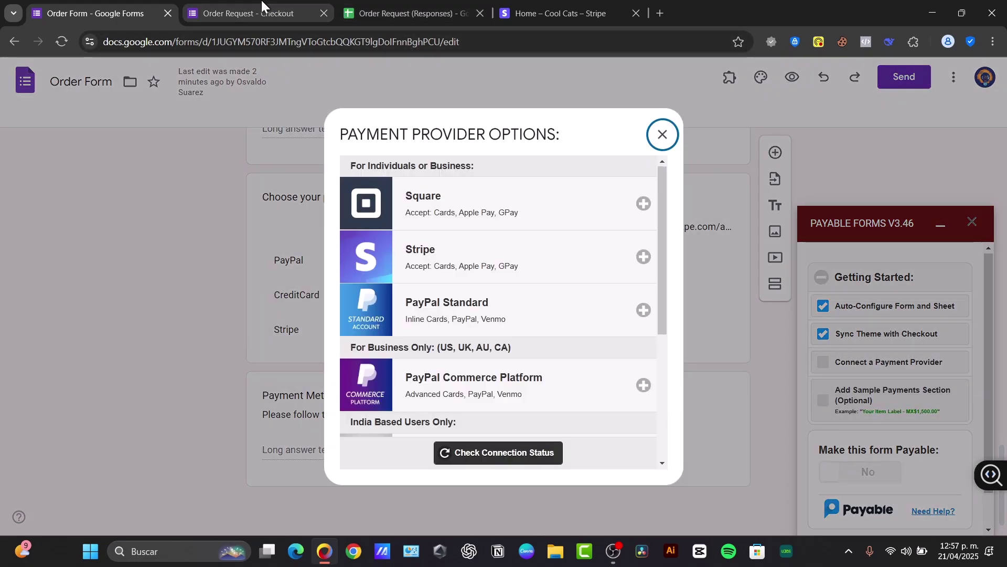
pyautogui.click(262, 6)
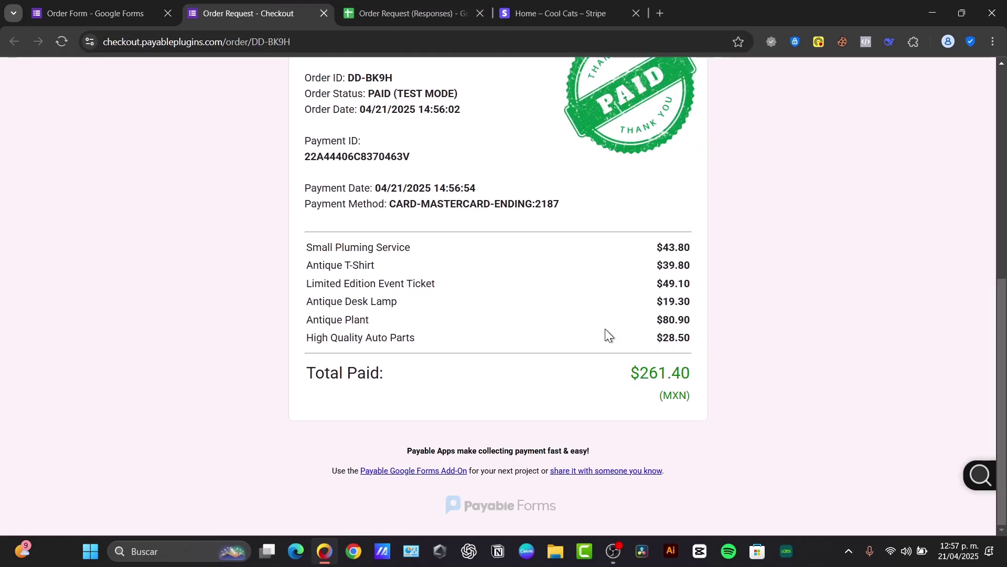
pyautogui.scroll(8, 543, 336)
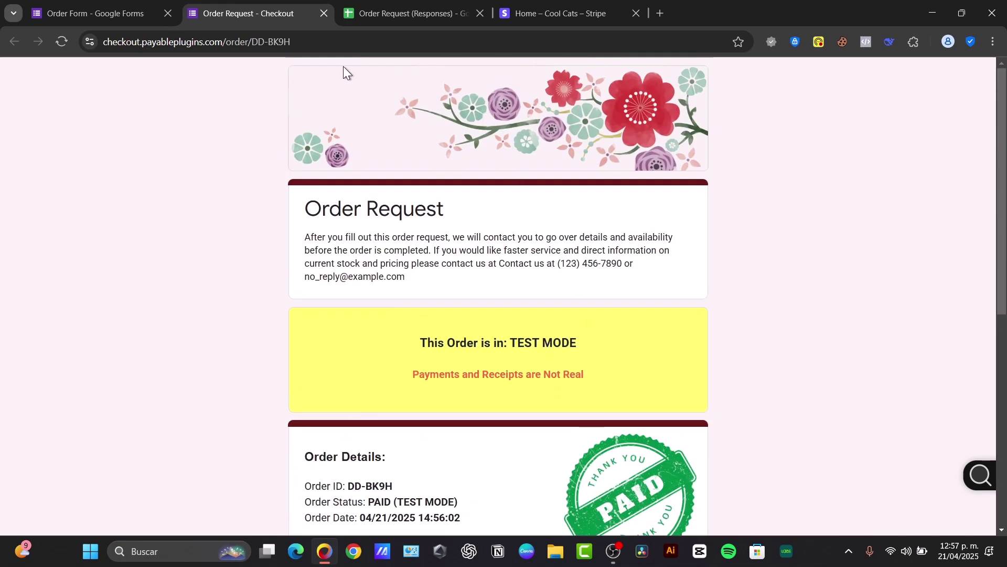
pyautogui.click(94, 13)
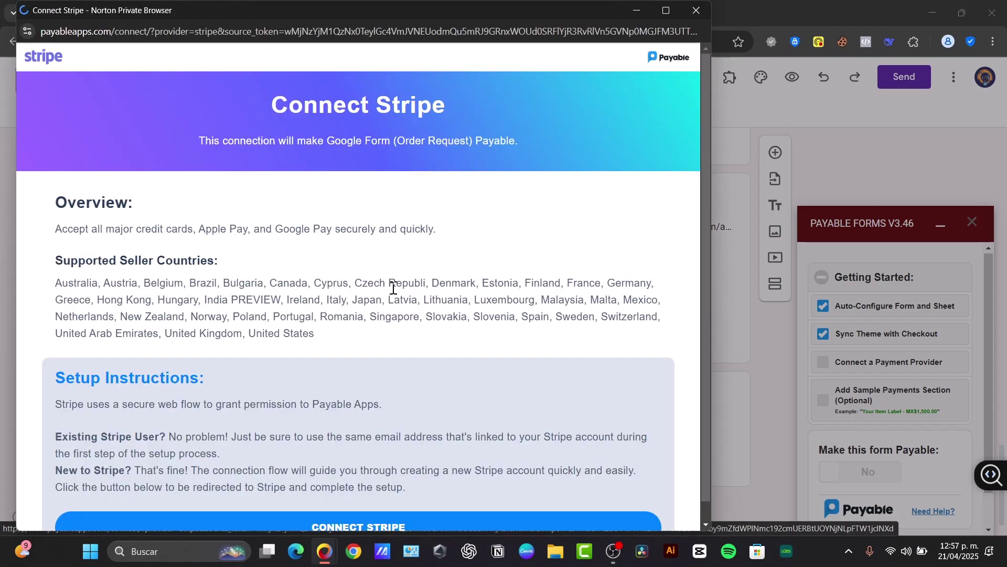
pyautogui.scroll(-1, 467, 398)
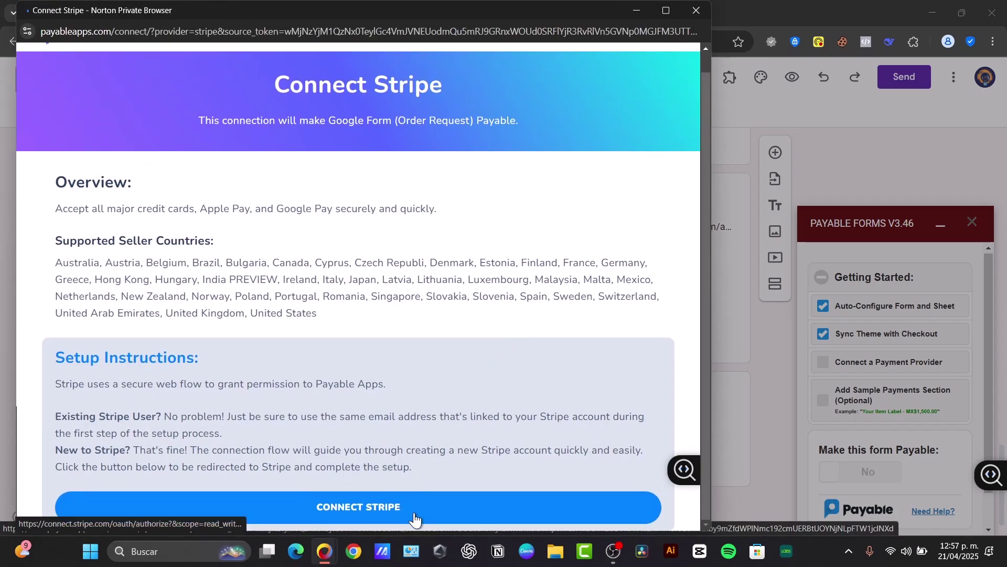
pyautogui.click(414, 513)
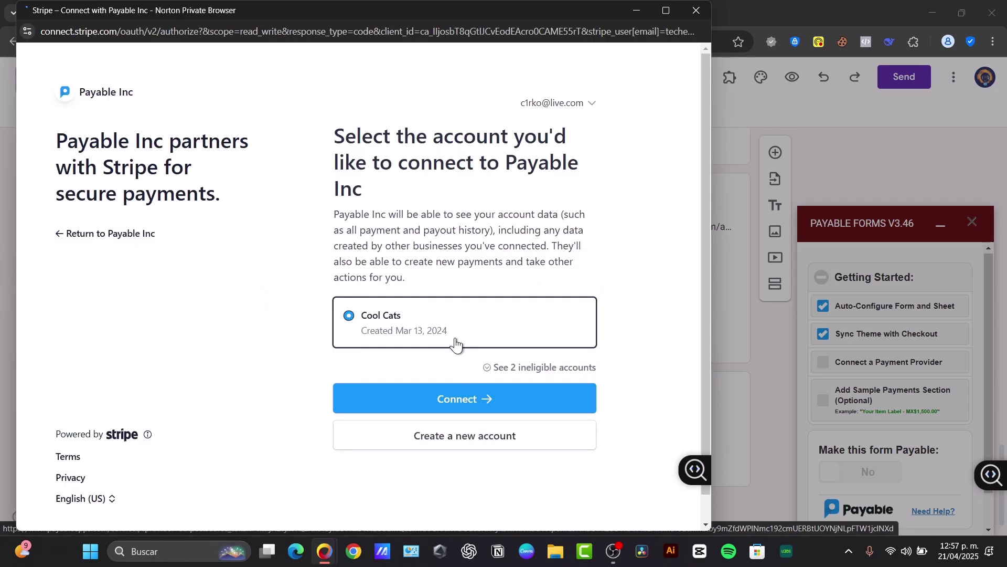
pyautogui.click(475, 403)
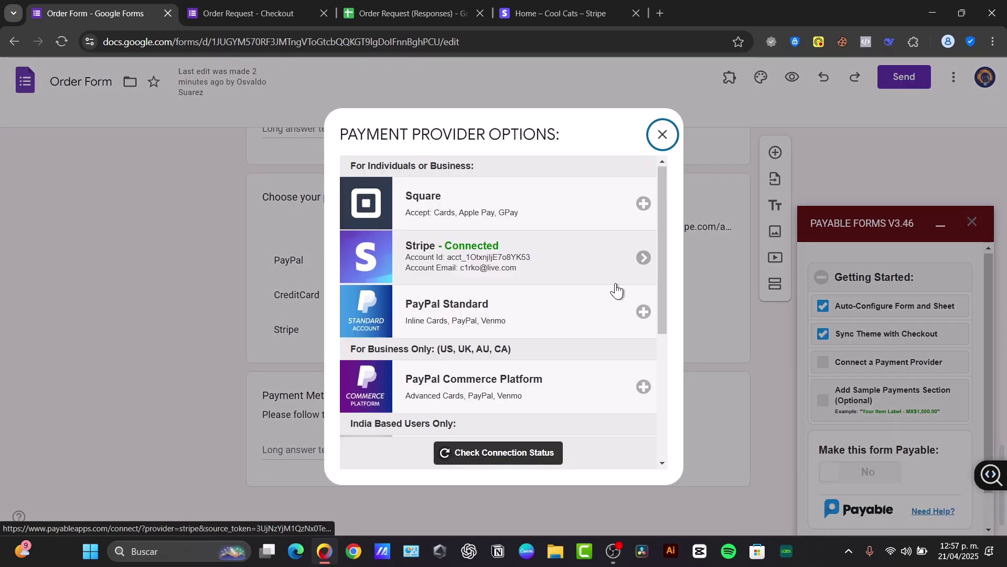
# Step: Close the payment provider options and add Payable Forms' sample payment questions to the Order Form
pyautogui.click(663, 136)
pyautogui.click(859, 408)
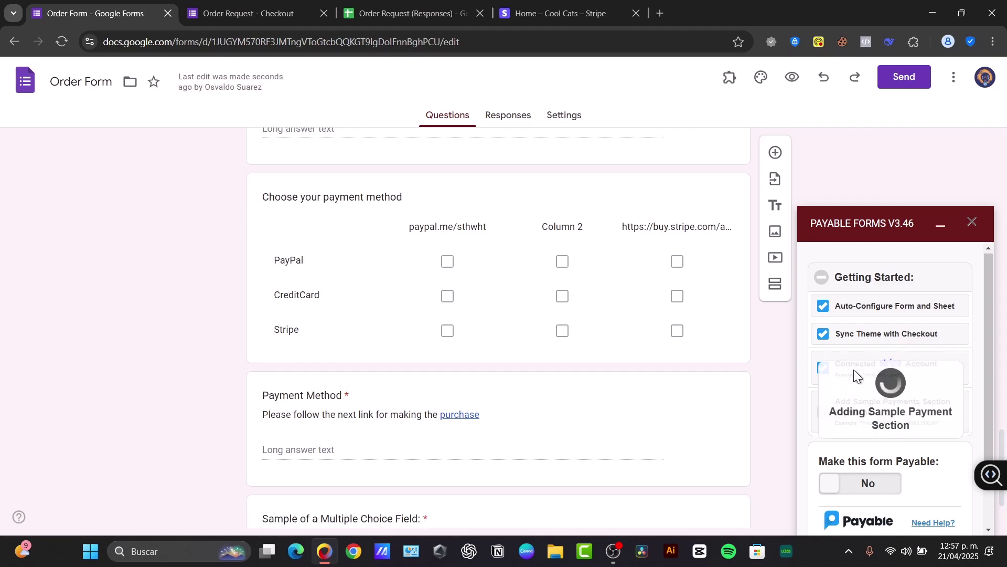
pyautogui.scroll(-3, 635, 379)
pyautogui.scroll(-2, 645, 384)
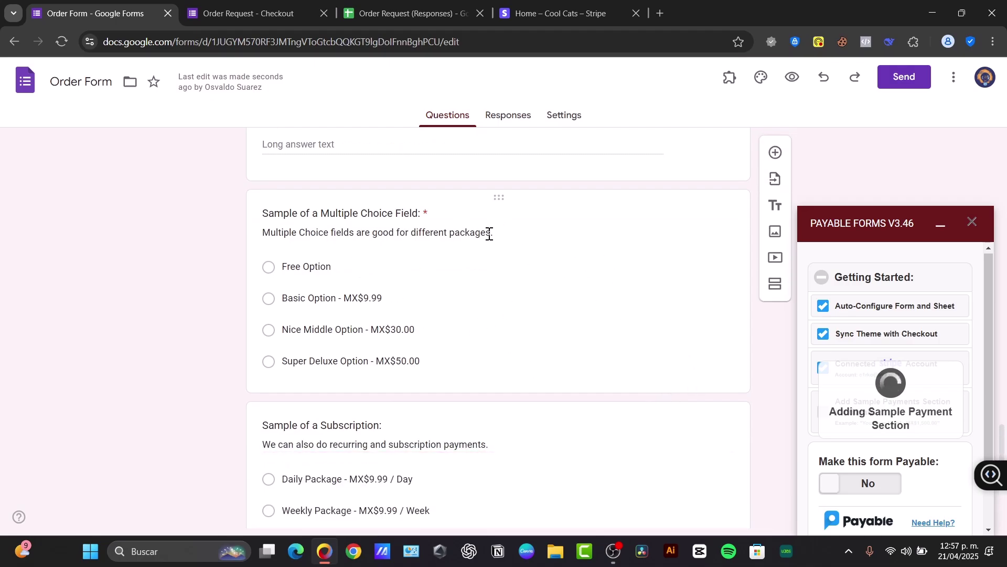
# Step: Dismiss the confirmation and bring the Checkbox Grid Options and User Specified Amount questions into view
pyautogui.scroll(-3, 543, 350)
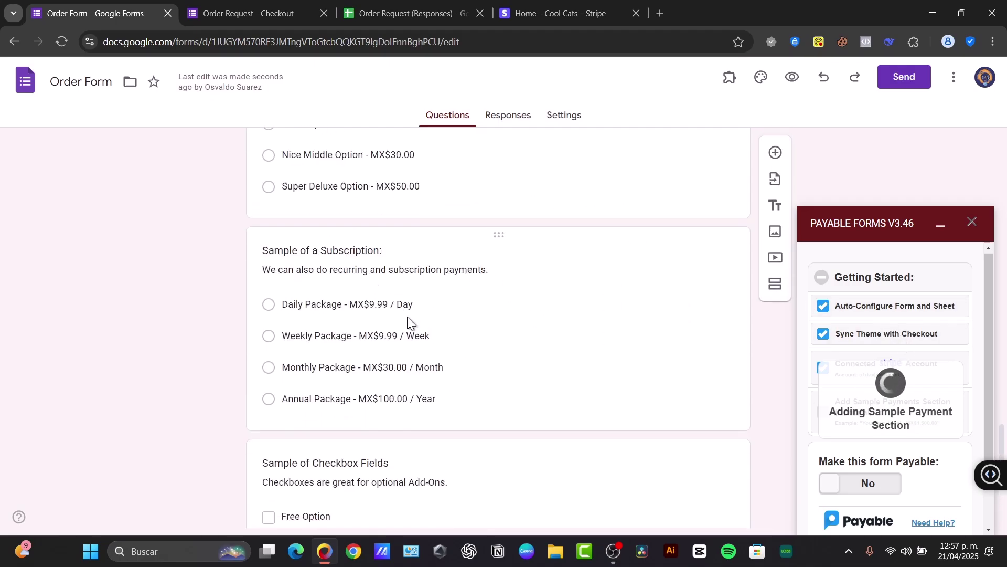
pyautogui.scroll(-3, 394, 344)
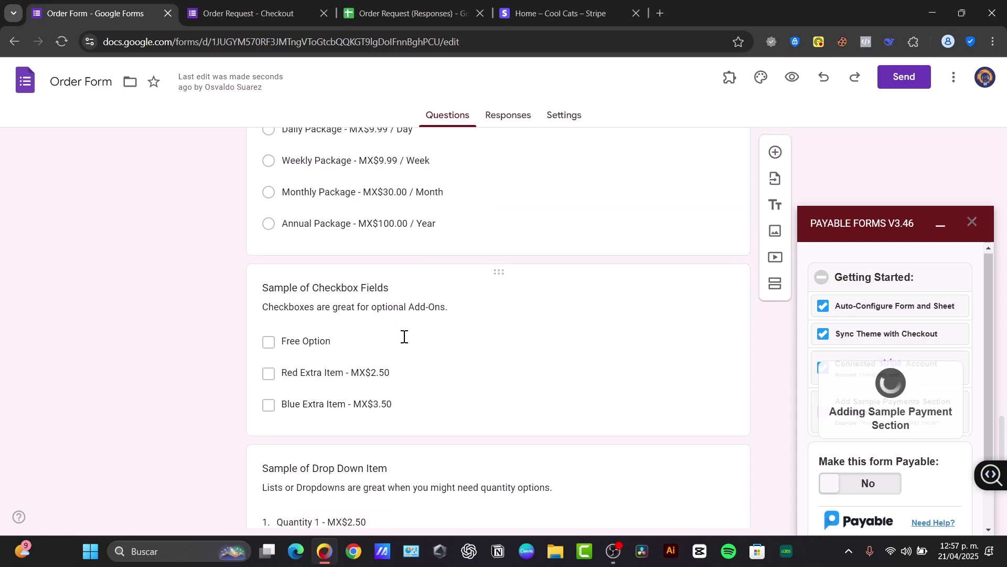
pyautogui.scroll(-3, 375, 386)
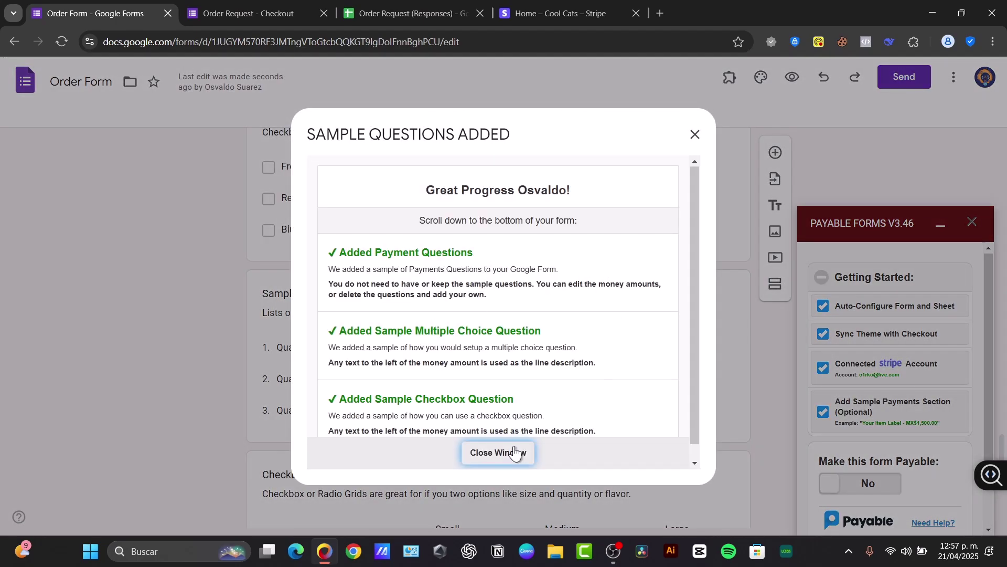
pyautogui.click(515, 452)
pyautogui.scroll(-3, 398, 431)
pyautogui.scroll(-3, 363, 310)
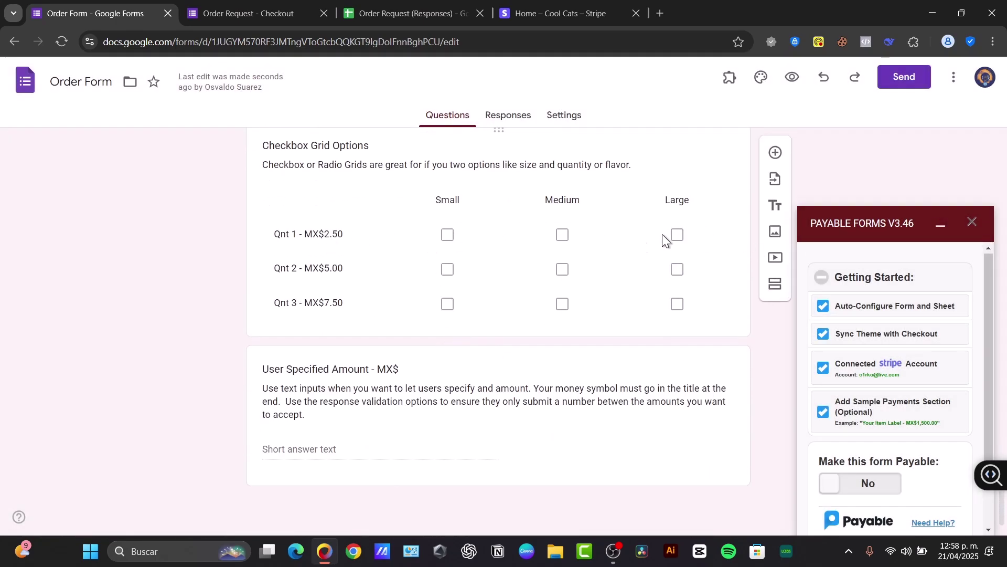
# Step: Switch 'Make this form Payable' to Yes, making Order Request payable in testing mode
pyautogui.scroll(15, 544, 259)
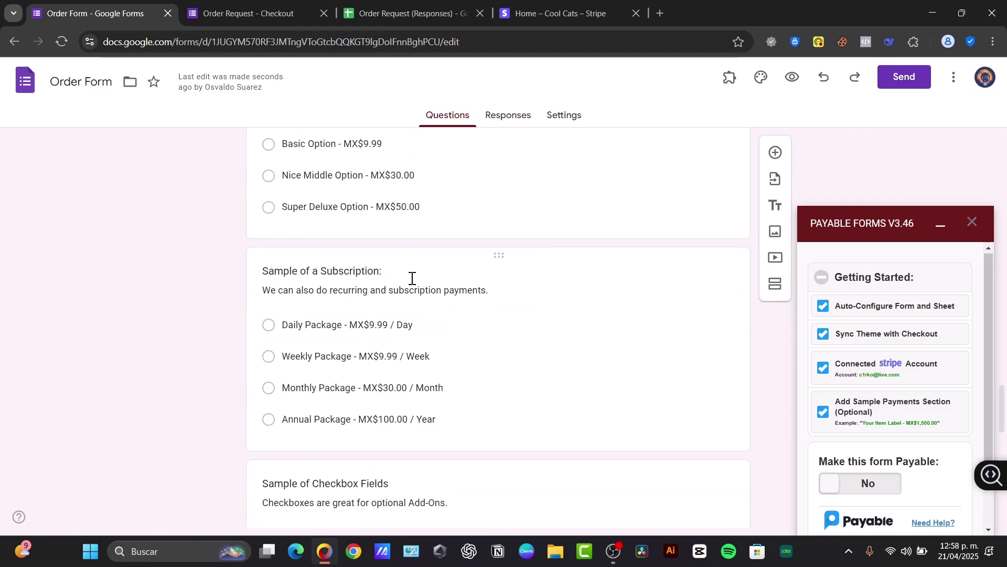
pyautogui.click(266, 395)
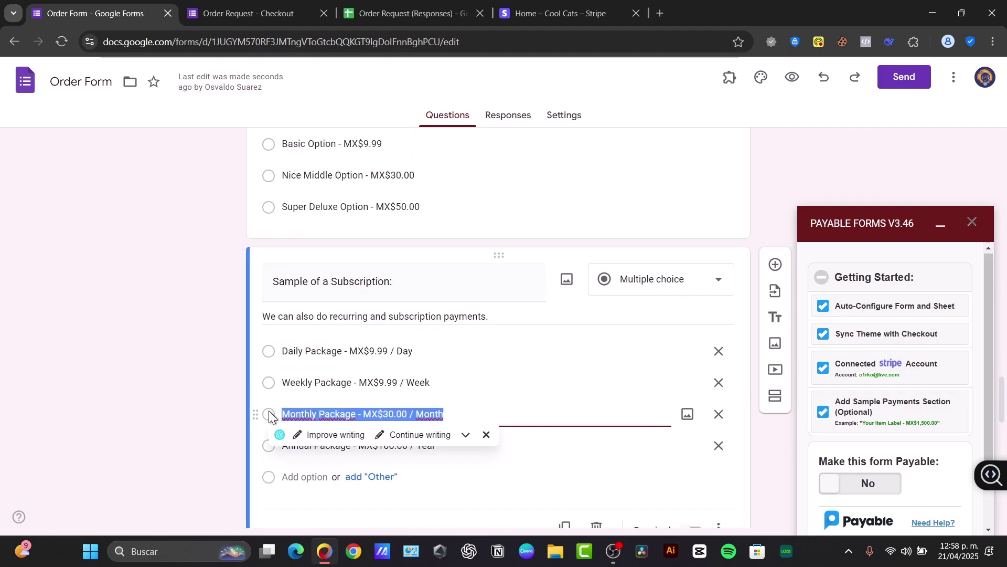
pyautogui.scroll(-5, 819, 420)
pyautogui.click(829, 433)
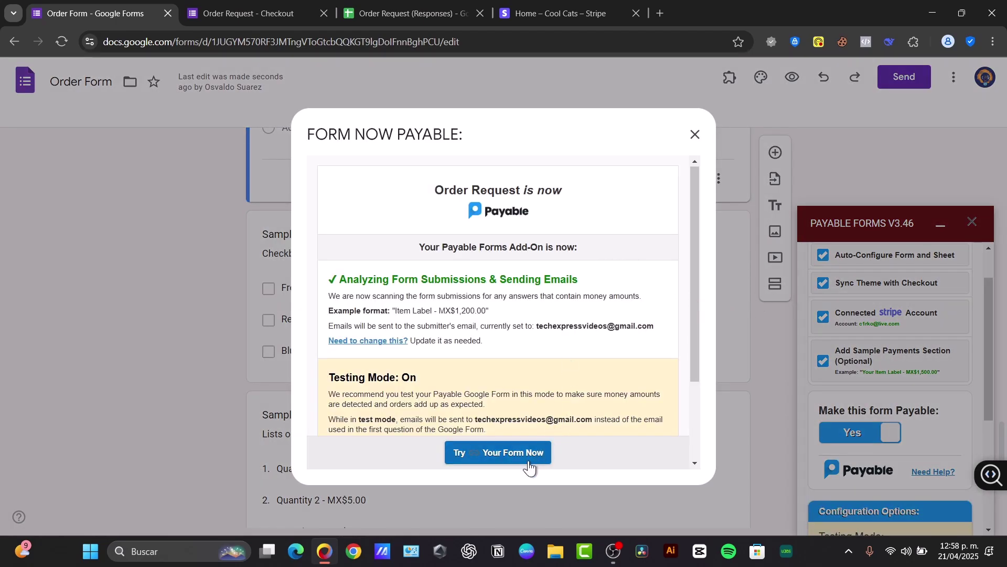
# Step: Open the live Order Request form and select the Monthly Package subscription
pyautogui.click(528, 460)
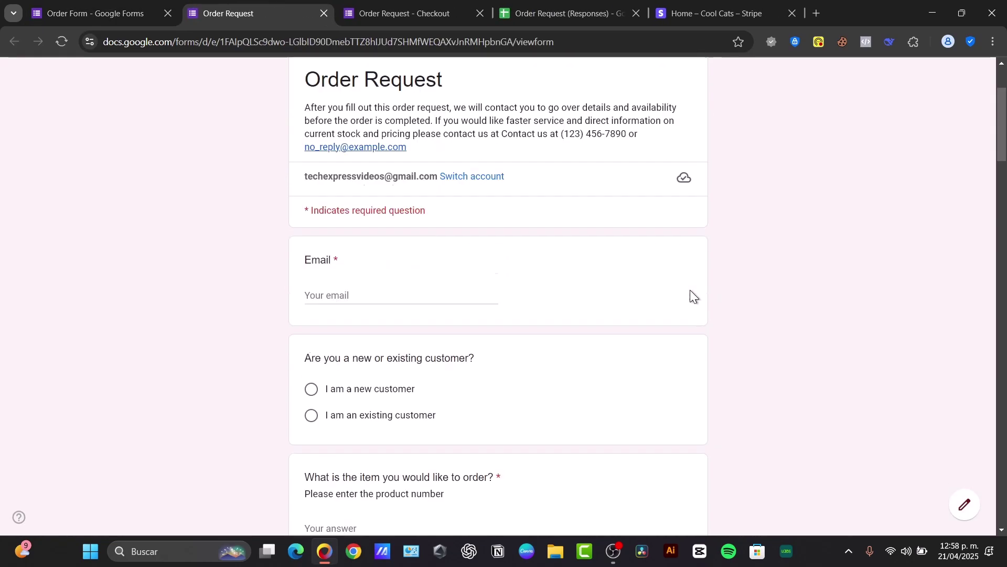
pyautogui.scroll(-20, 690, 290)
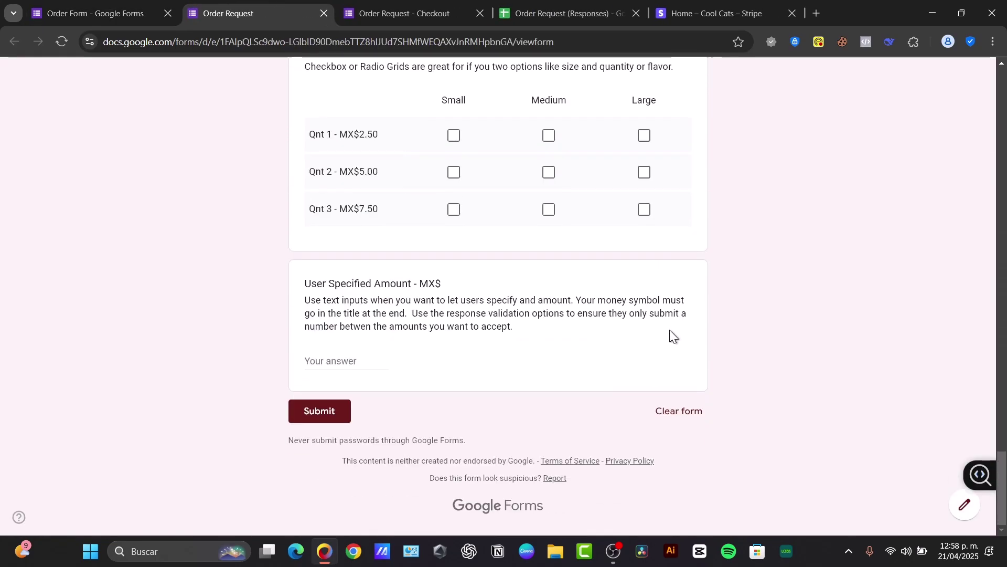
pyautogui.scroll(10, 485, 318)
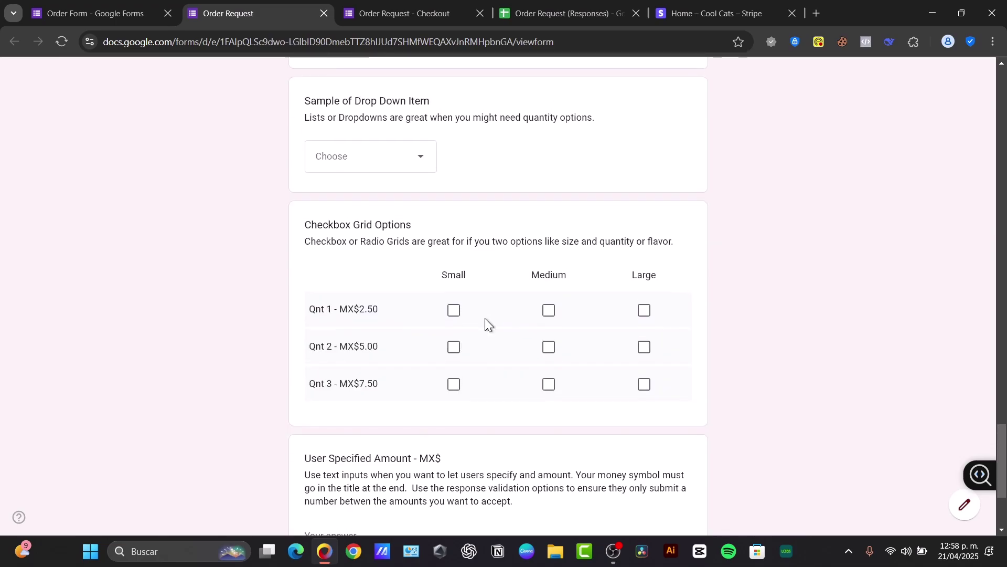
pyautogui.moveTo(349, 110); pyautogui.dragTo(448, 114)
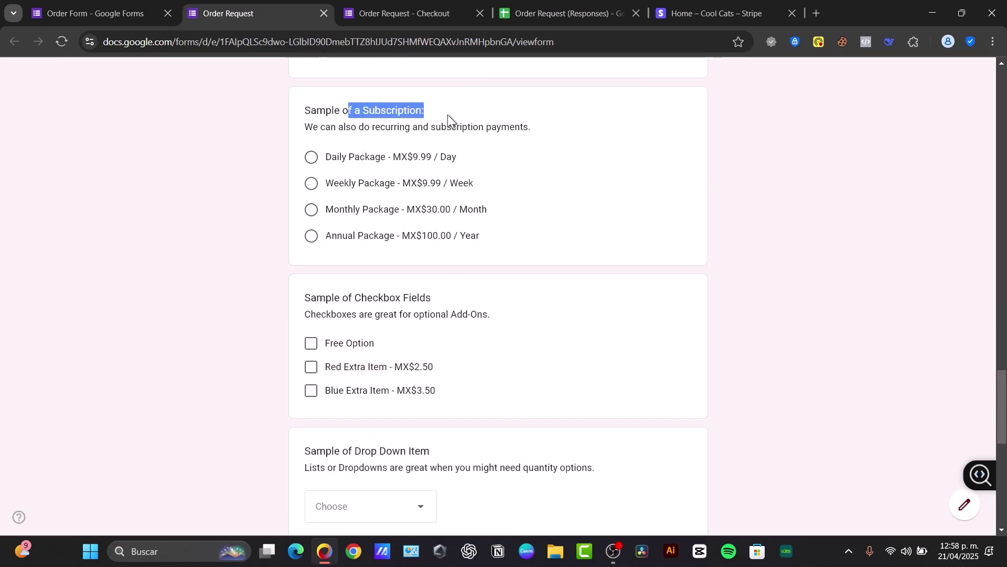
pyautogui.click(322, 210)
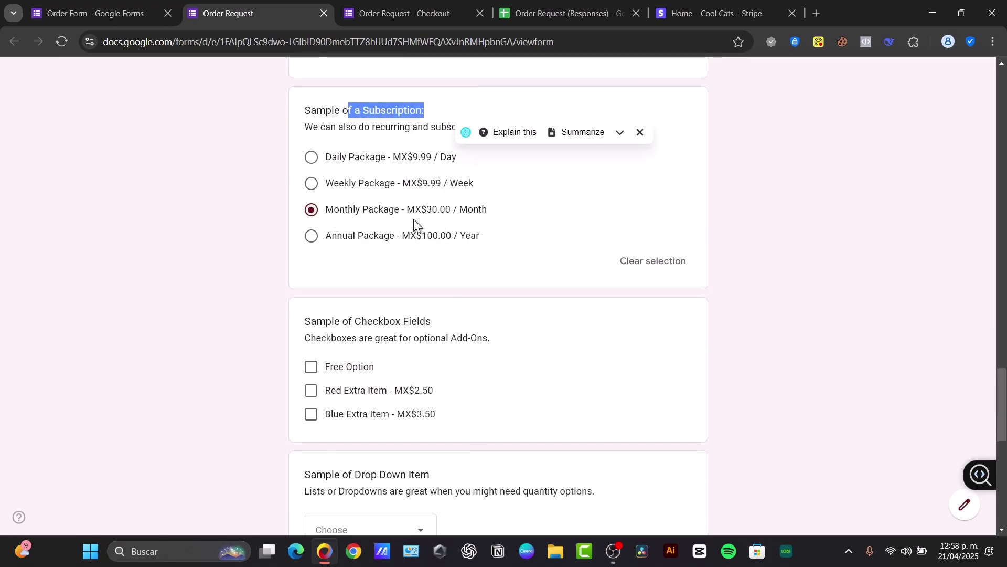
pyautogui.scroll(-10, 464, 362)
pyautogui.click(348, 414)
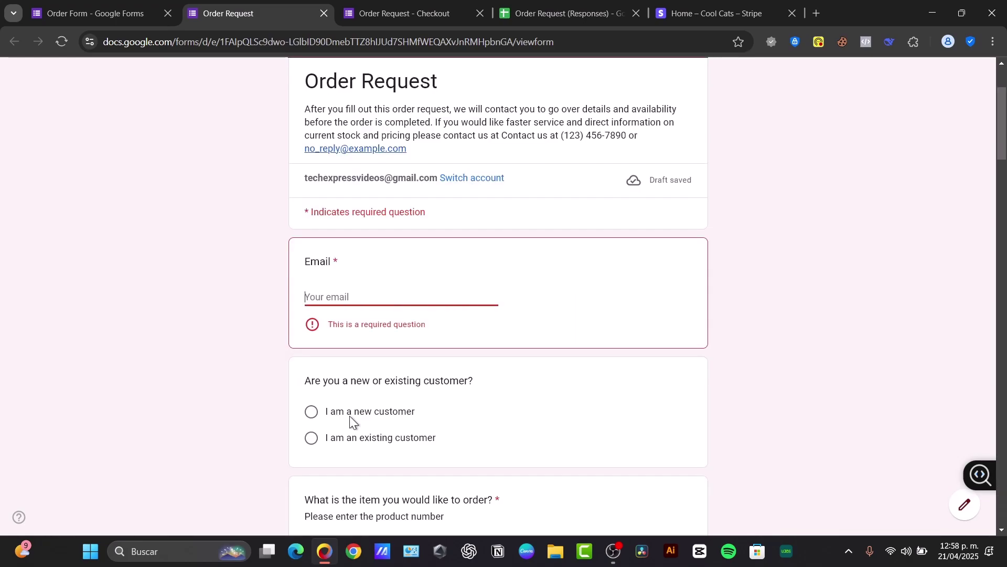
pyautogui.click(350, 11)
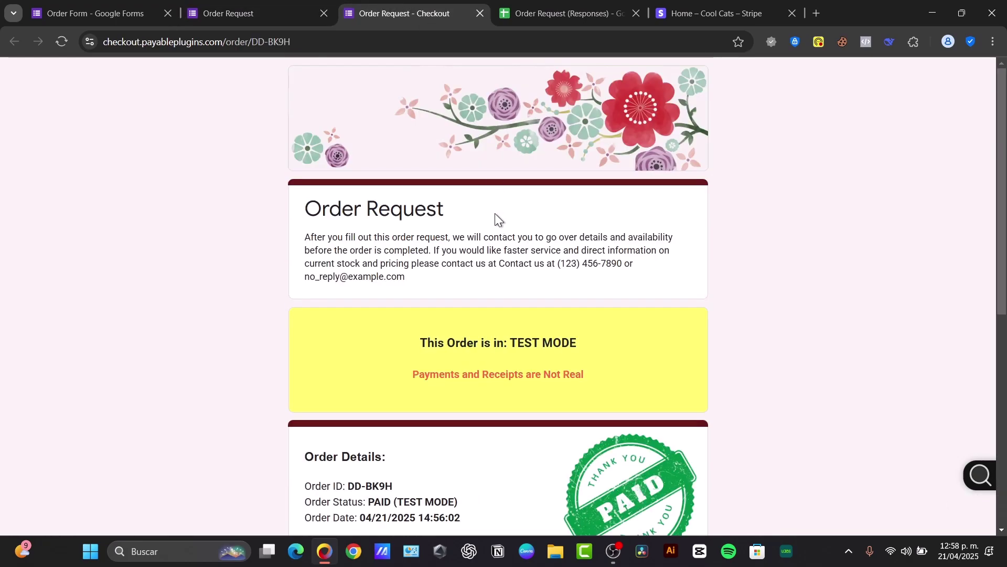
pyautogui.scroll(-4, 504, 315)
pyautogui.scroll(-4, 499, 398)
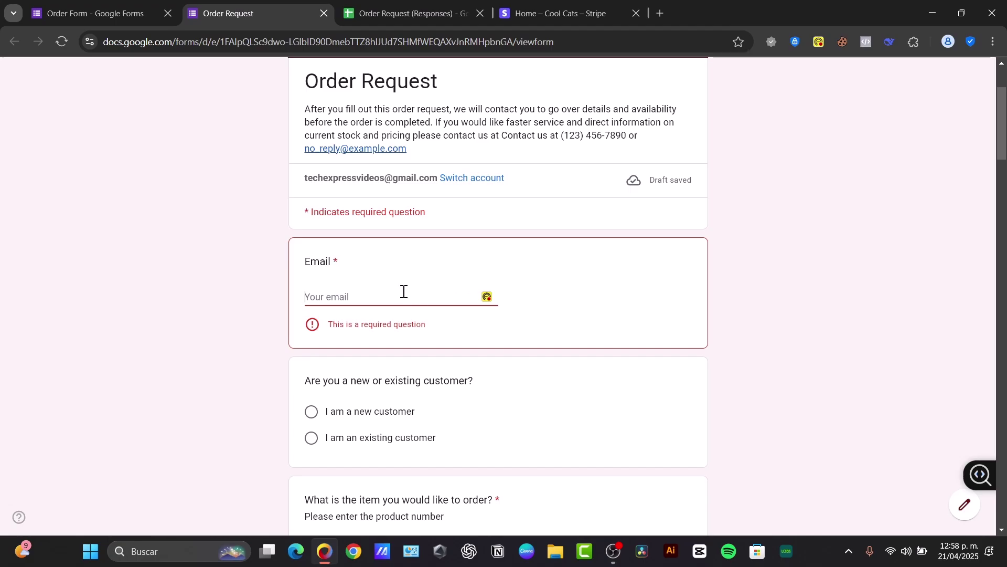
# Step: Enter the customer's email, product 'T Shirt', and tick color 1
pyautogui.click(404, 292)
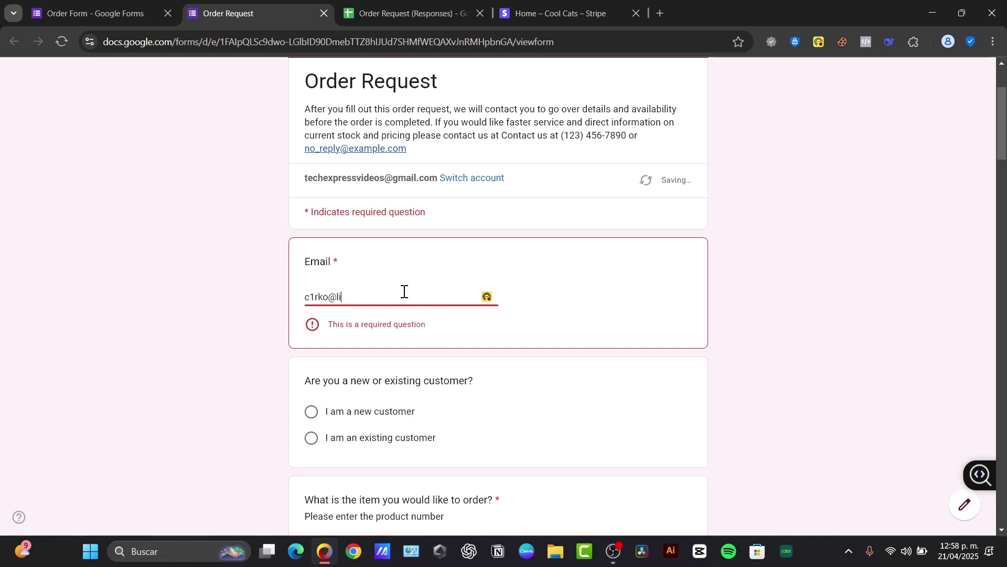
pyautogui.press('Tab')
pyautogui.press('Tab')
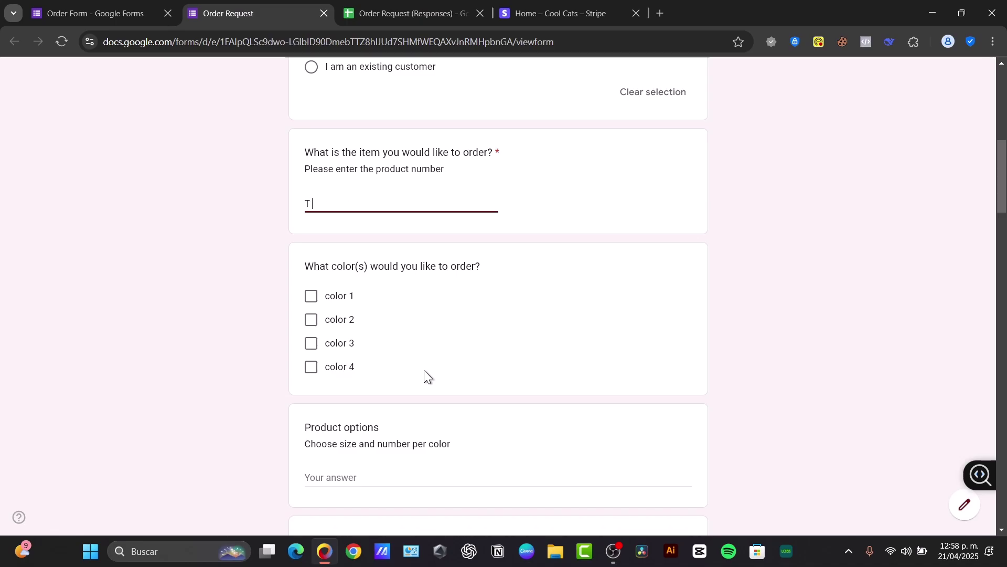
pyautogui.write('T Shirt')
pyautogui.click(311, 296)
pyautogui.scroll(-15, 458, 350)
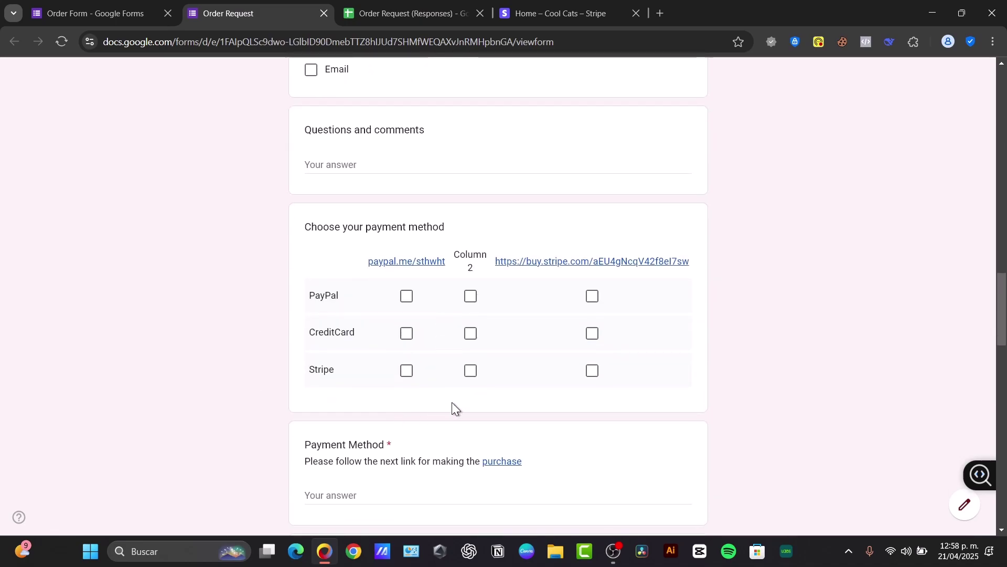
pyautogui.scroll(-15, 453, 399)
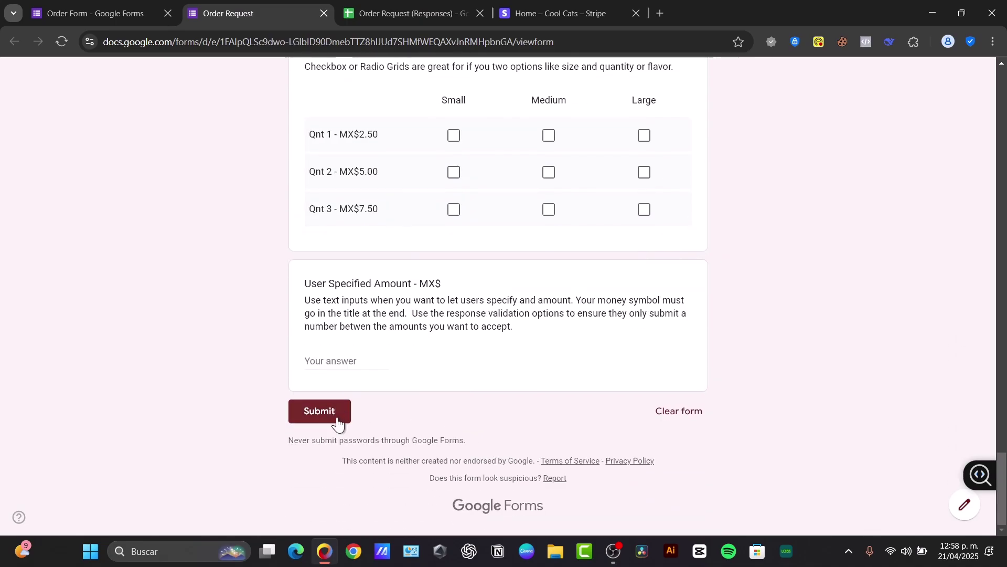
# Step: Submit the order and review the test checkout charging $30.00 MXN monthly for the Monthly Package
pyautogui.click(337, 420)
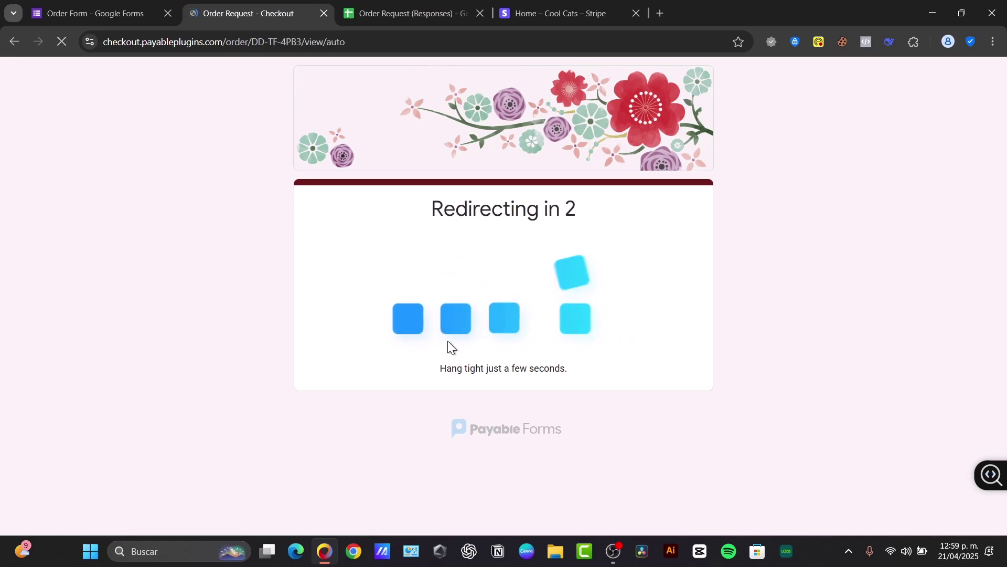
pyautogui.scroll(-6, 449, 341)
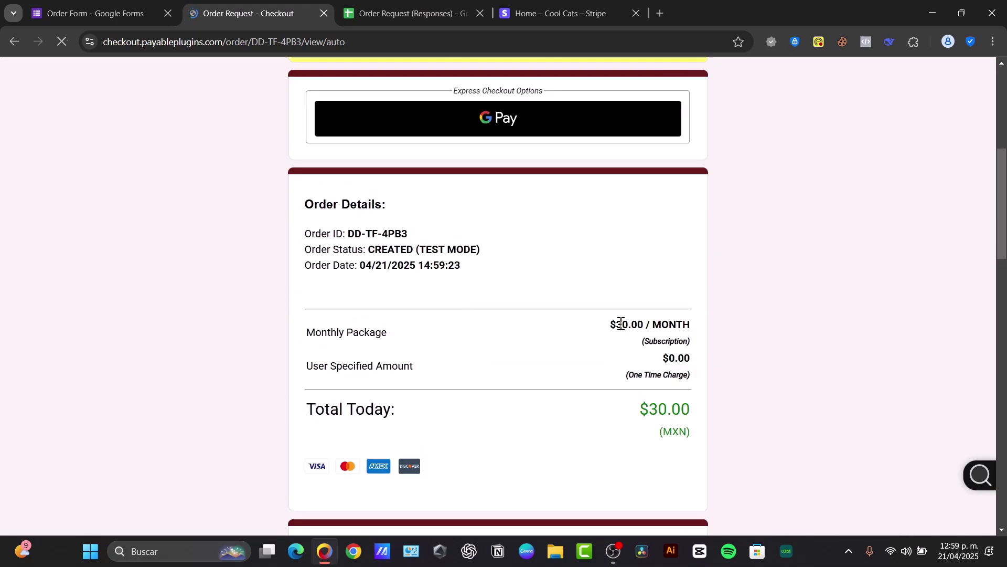
pyautogui.moveTo(600, 326); pyautogui.dragTo(715, 341)
pyautogui.click(712, 344)
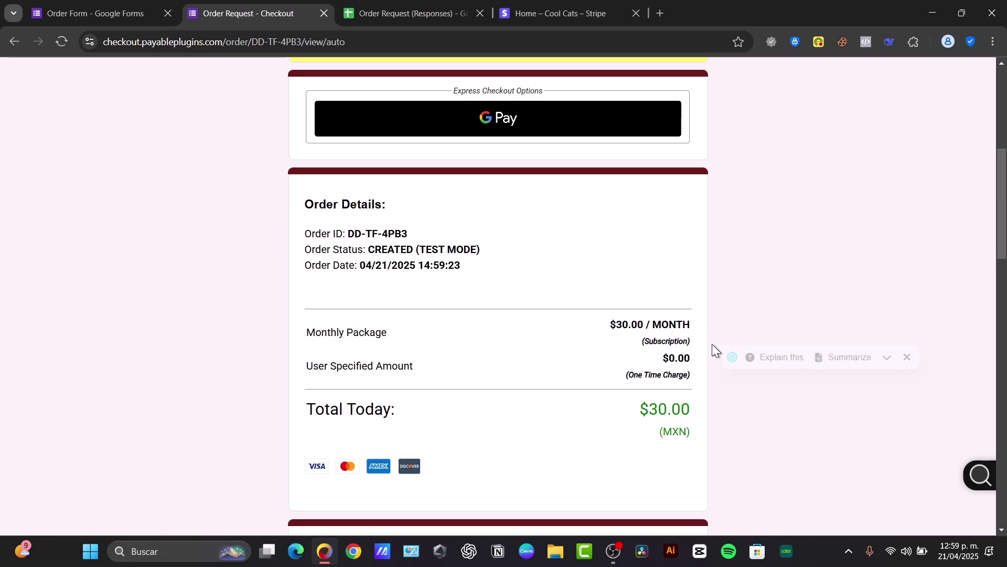
pyautogui.scroll(-3, 514, 260)
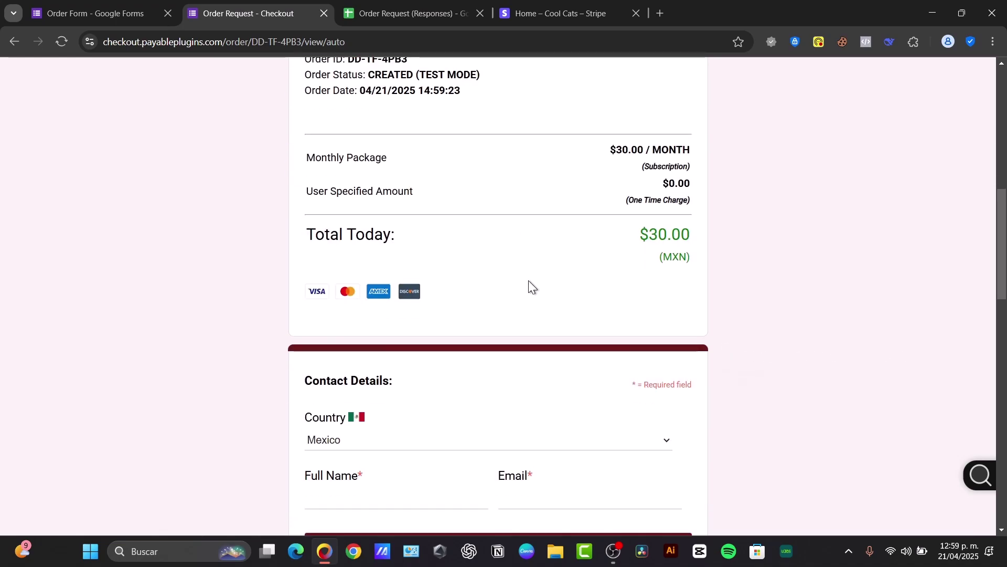
pyautogui.scroll(-6, 530, 285)
pyautogui.scroll(-6, 536, 302)
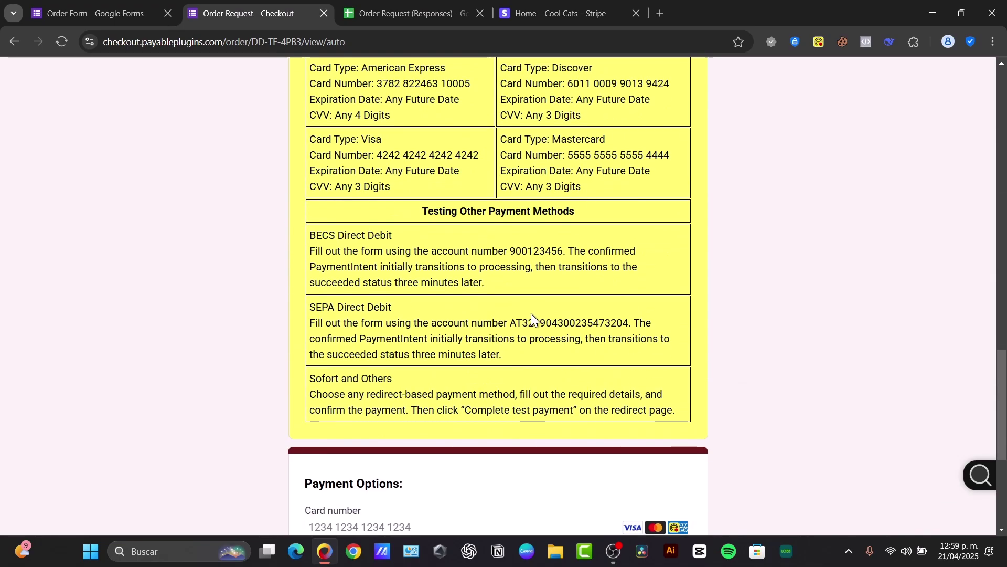
pyautogui.scroll(-5, 530, 309)
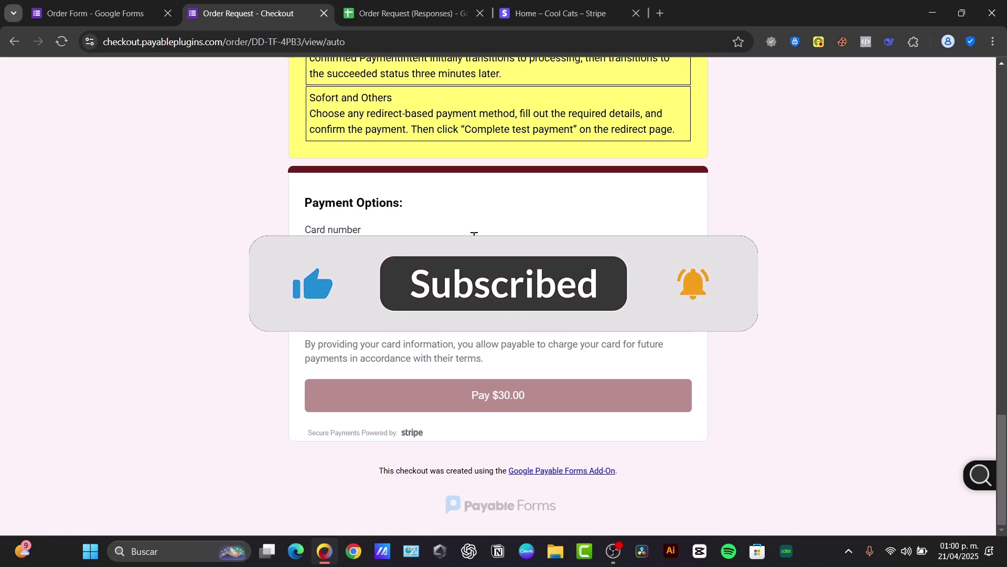
# Step: Return the checkout to Contact Details and close the 'Home – Cool Cats – Stripe' tab
pyautogui.scroll(10, 475, 235)
pyautogui.scroll(-10, 474, 234)
pyautogui.scroll(8, 474, 234)
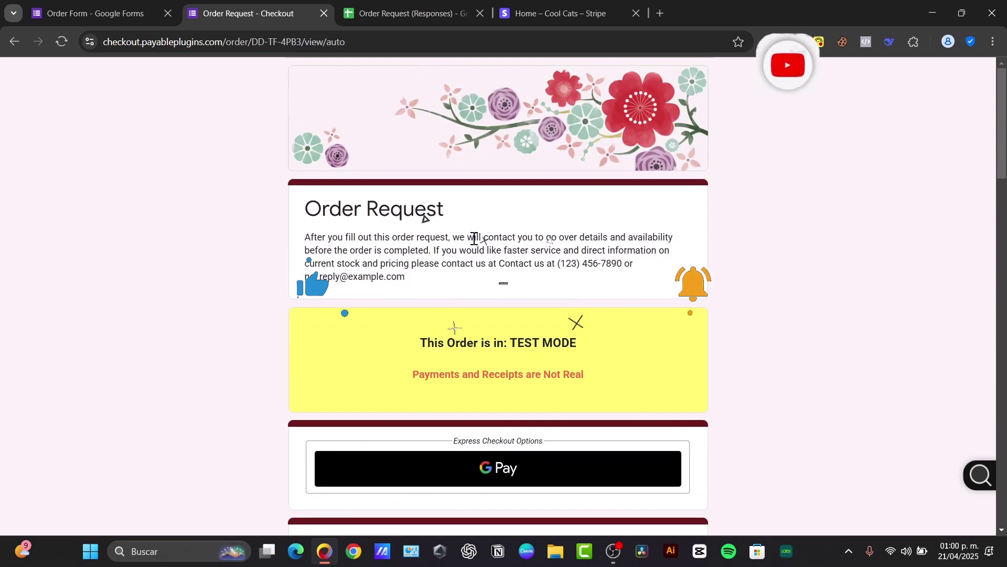
pyautogui.scroll(-20, 472, 215)
pyautogui.scroll(10, 467, 255)
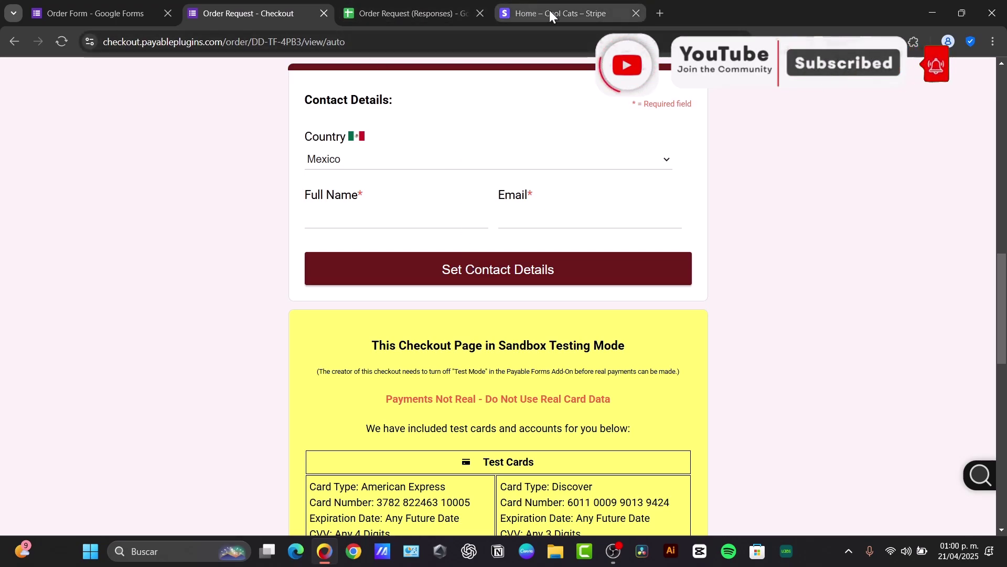
pyautogui.click(636, 13)
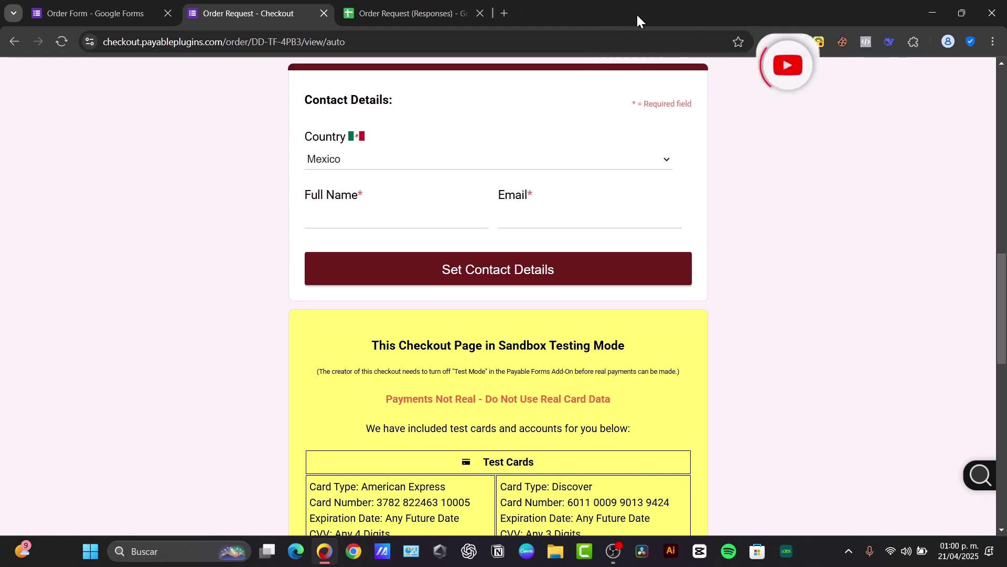